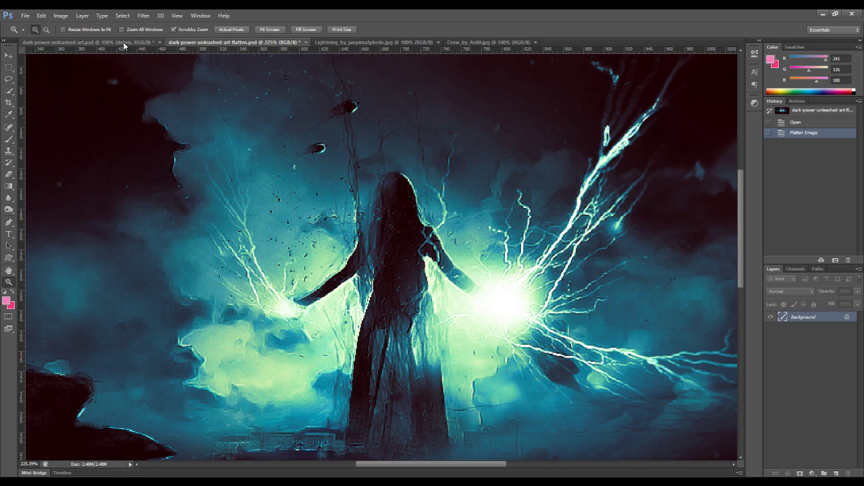
Switch from the flattened teal final to the layered dark-power-unleashed-art.psd document.
left_click(124, 43)
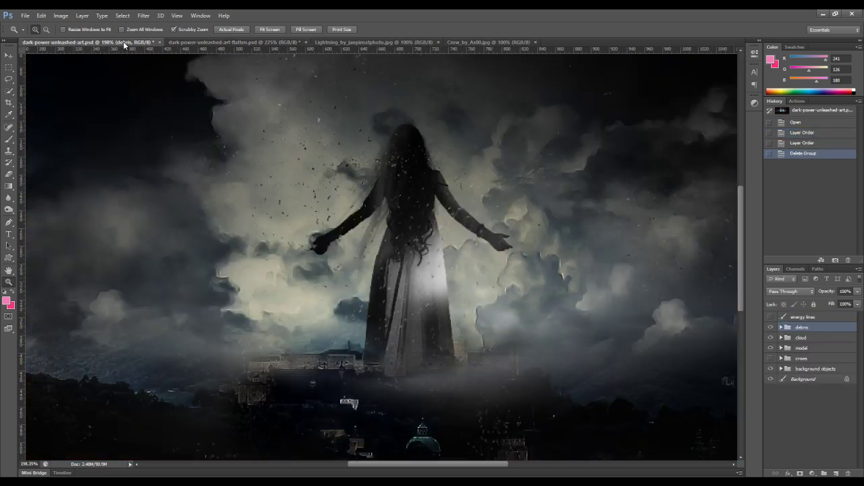
Zoom in on the woman and add a new empty Layer 8 above the debris group.
left_click(354, 174, "alt")
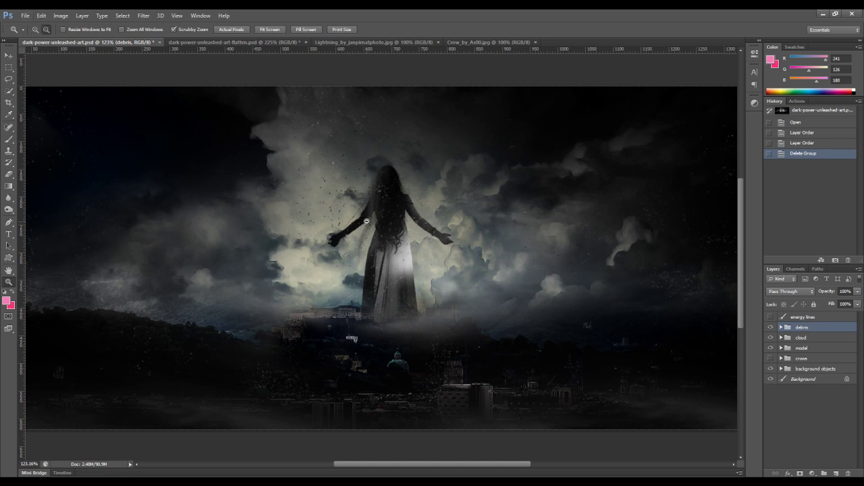
left_click_drag(354, 226, 368, 221)
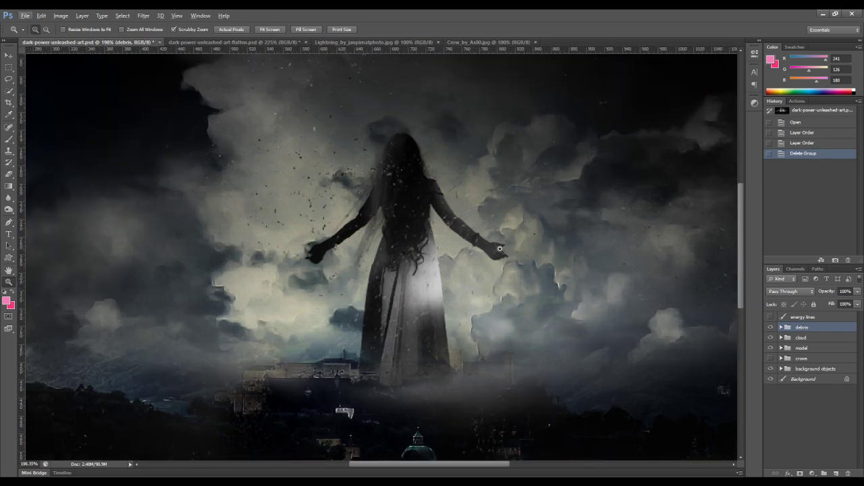
scroll(461, 272, "up", 1)
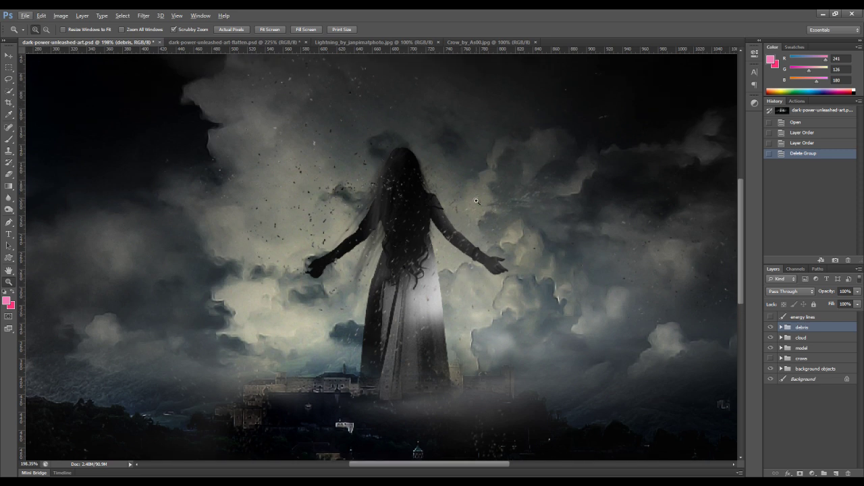
key("ctrl+shift+n")
key("Return")
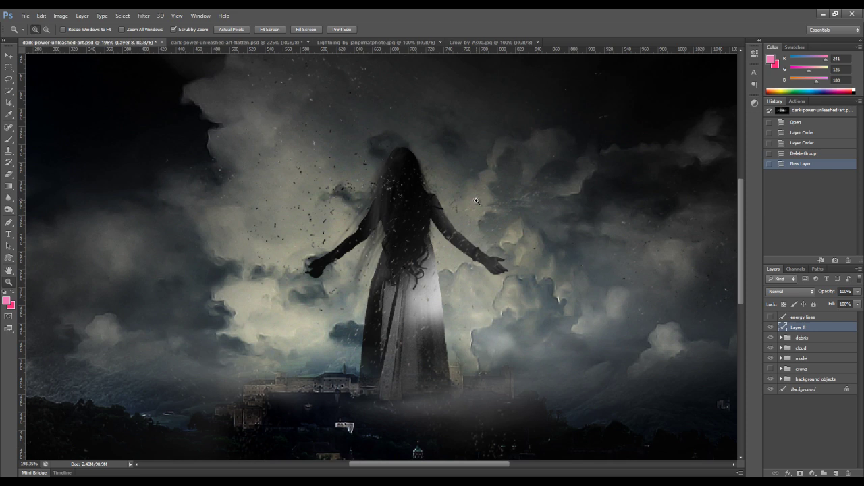
In the lightning photo, lasso the upper-right bolt with a 30 px feather.
left_click(354, 44)
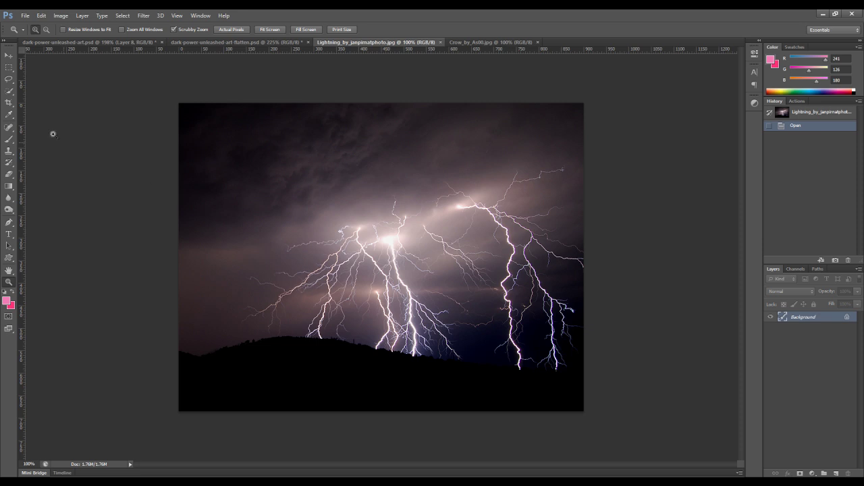
left_click(11, 81)
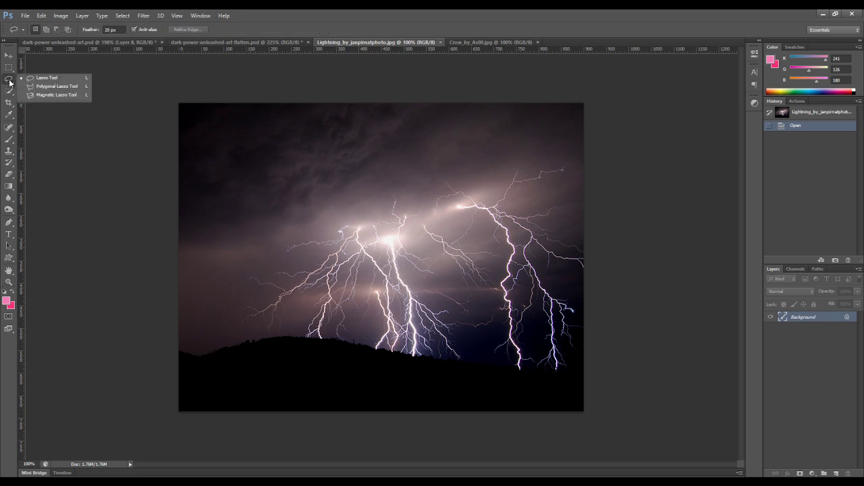
left_click(30, 80)
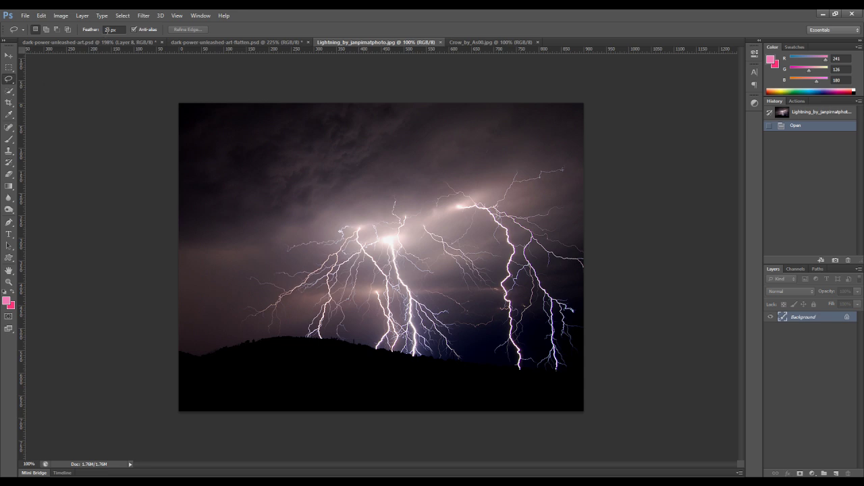
left_click(107, 30)
type("30")
key("Return")
mouse_move(510, 188)
left_mouse_down()
mouse_move(481, 199)
mouse_move(539, 206)
mouse_move(471, 175)
mouse_move(455, 274)
mouse_move(567, 271)
mouse_move(564, 219)
mouse_move(526, 196)
left_mouse_up()
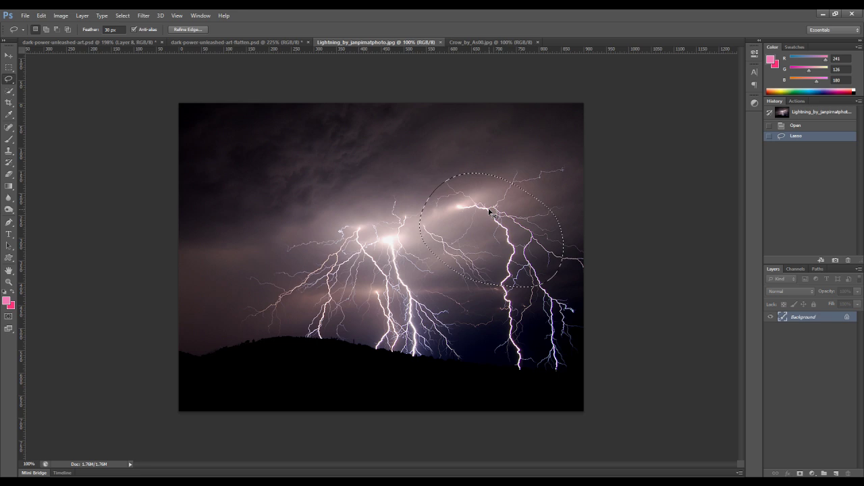
Paste the lightning into the composite, scale it to about 64% and rotate it onto the woman's hand.
left_click(129, 44)
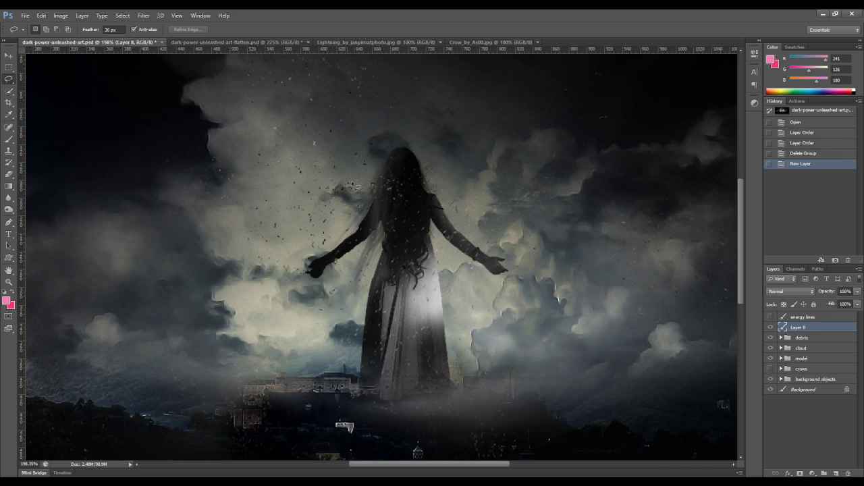
key("ctrl+v")
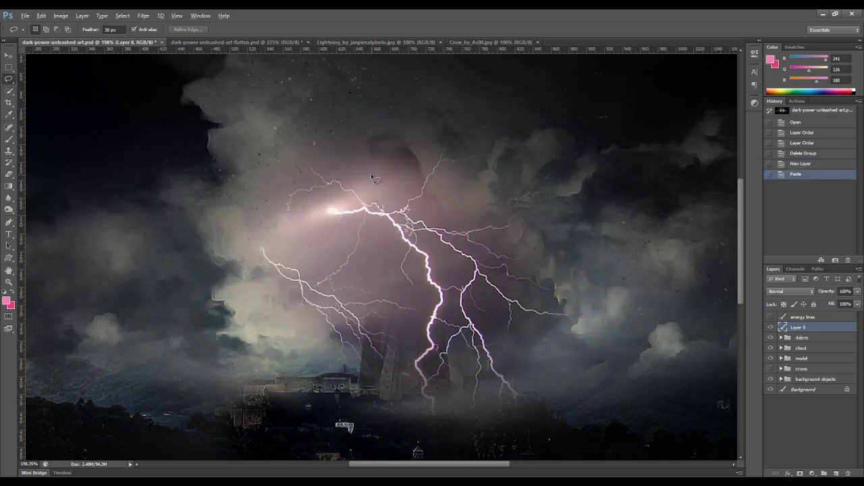
scroll(371, 173, "down", 1)
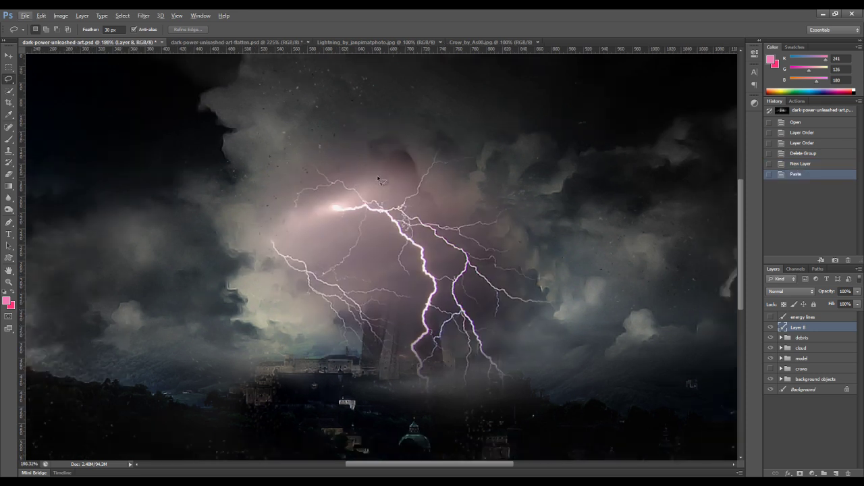
key("ctrl+t")
left_click_drag(200, 85, 325, 217)
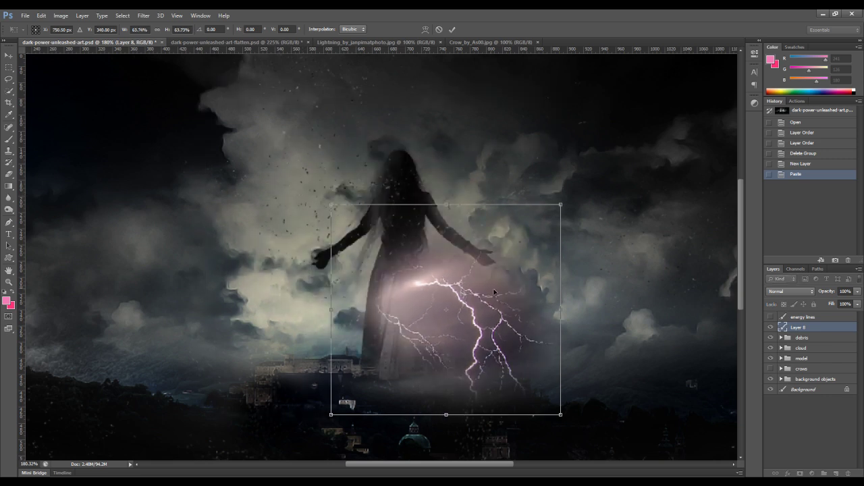
left_click_drag(510, 316, 549, 253)
left_click_drag(617, 299, 573, 184)
left_click_drag(483, 237, 553, 240)
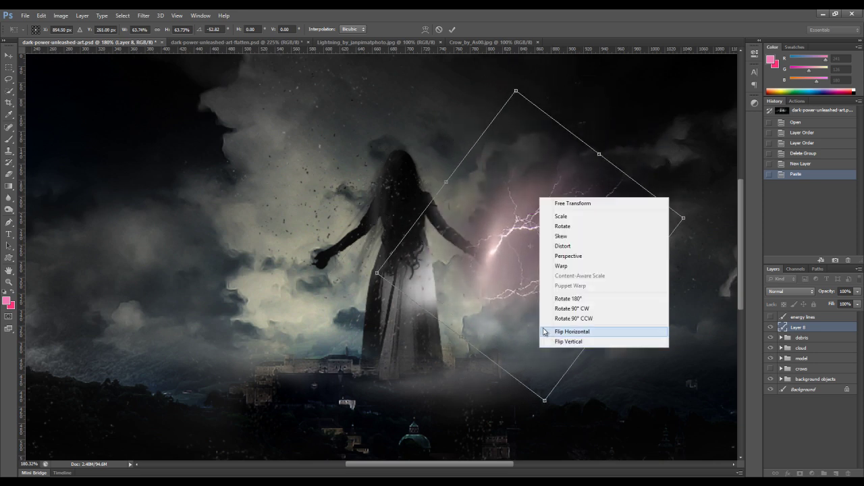
Distort the lightning's corners so the bolt fans outward from the hand, and commit.
right_click(541, 350)
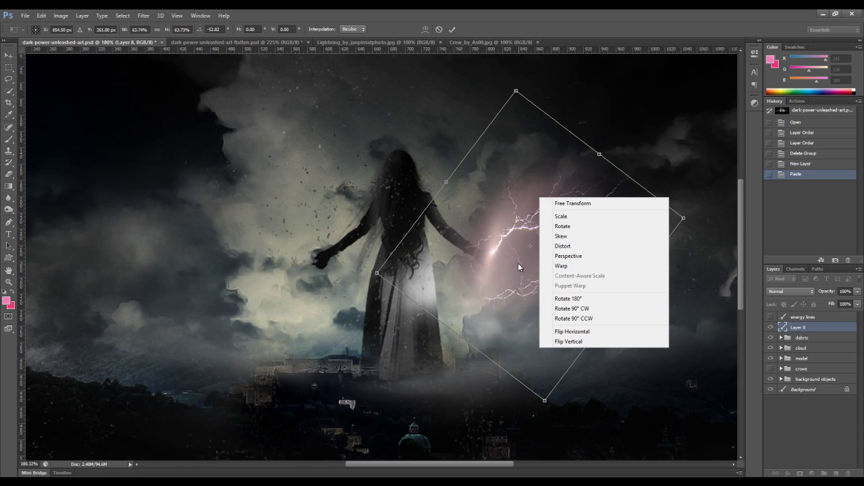
left_click(598, 247)
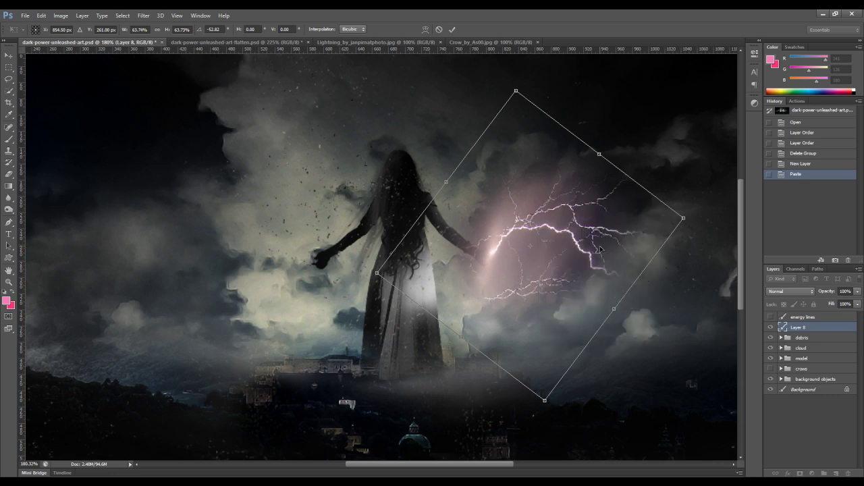
left_click_drag(545, 401, 547, 384)
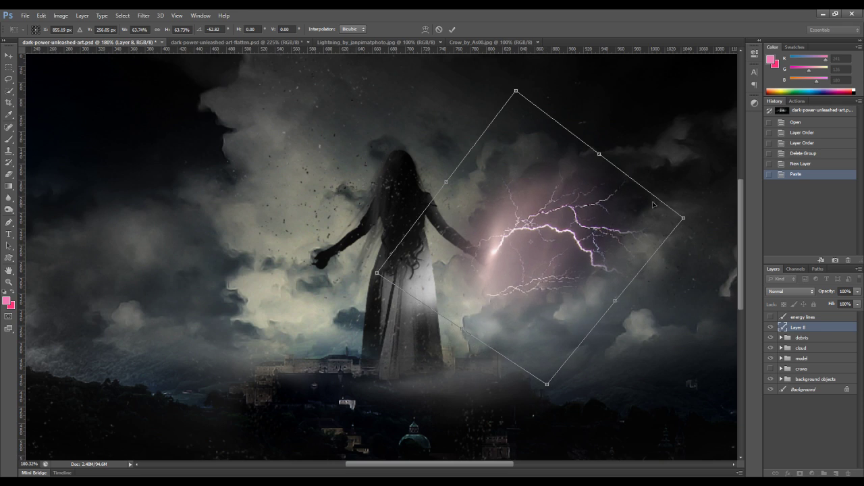
left_click_drag(683, 218, 684, 194)
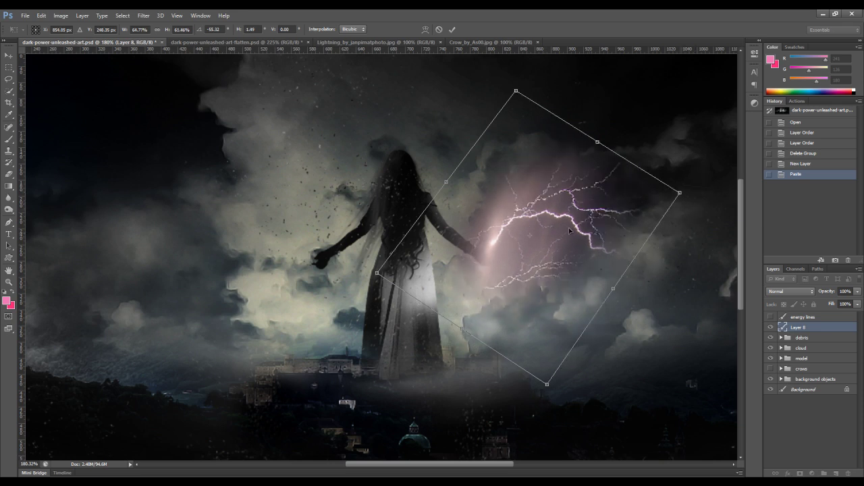
left_click_drag(379, 274, 388, 274)
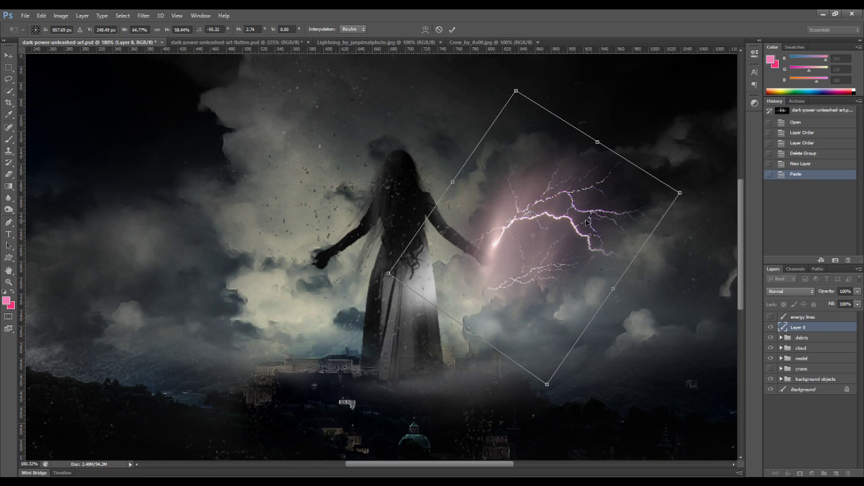
left_click_drag(588, 219, 581, 228)
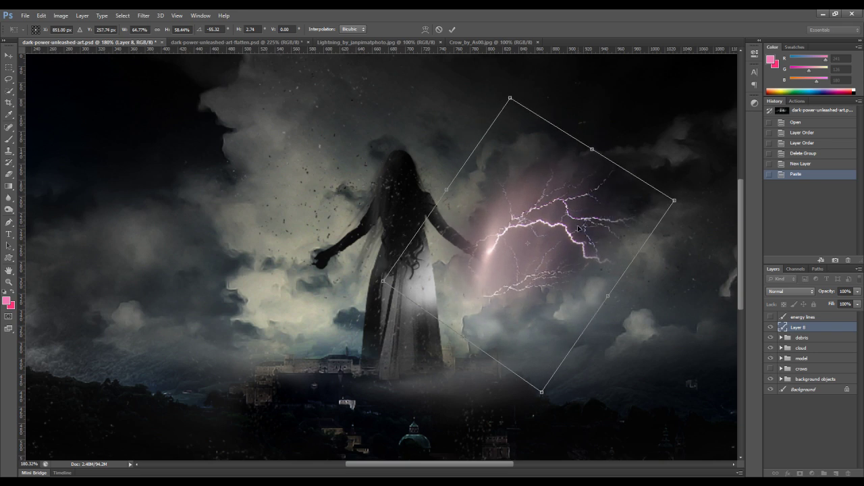
left_click_drag(674, 201, 665, 187)
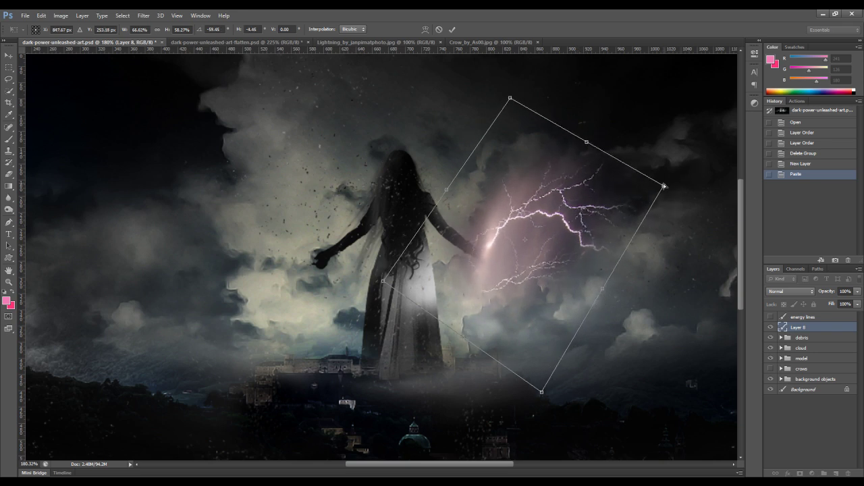
key("Return")
Apply a Black & White adjustment with Auto values to turn the lightning white.
key("l")
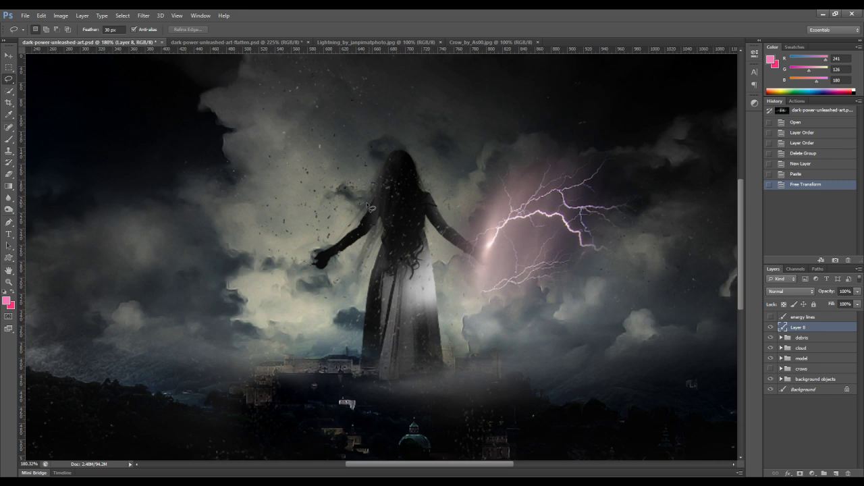
scroll(466, 220, "up", 1)
scroll(466, 220, "up", 2)
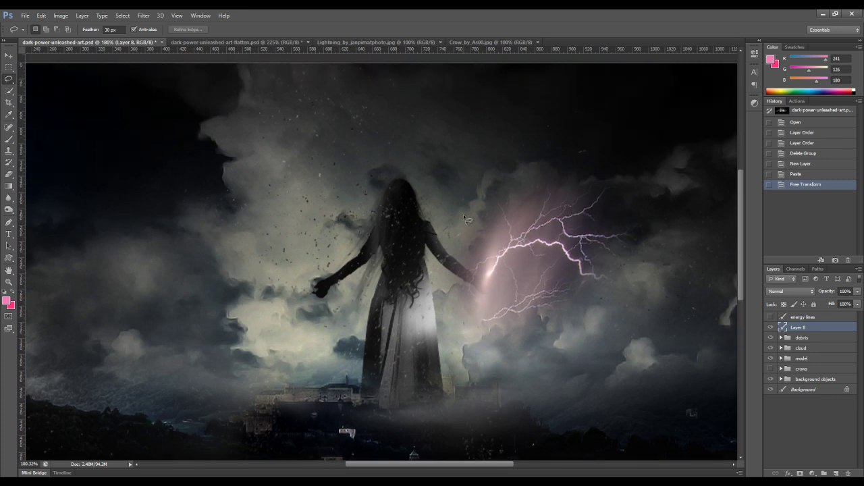
left_click(61, 15)
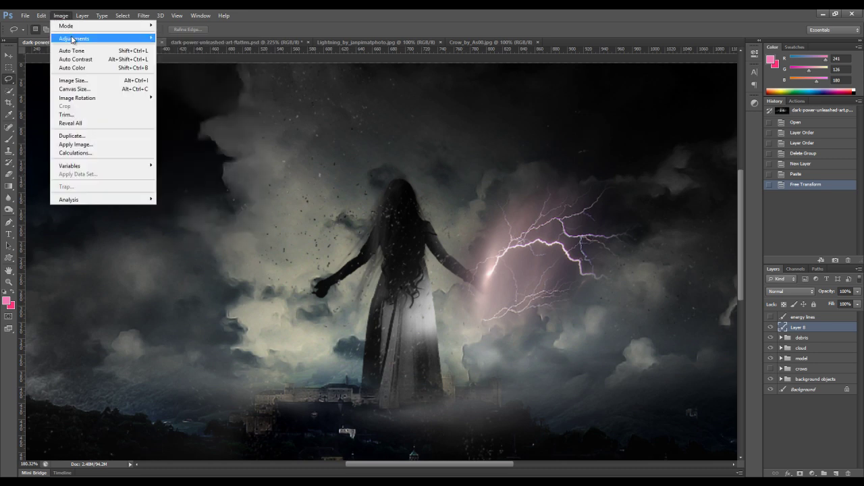
mouse_move(72, 38)
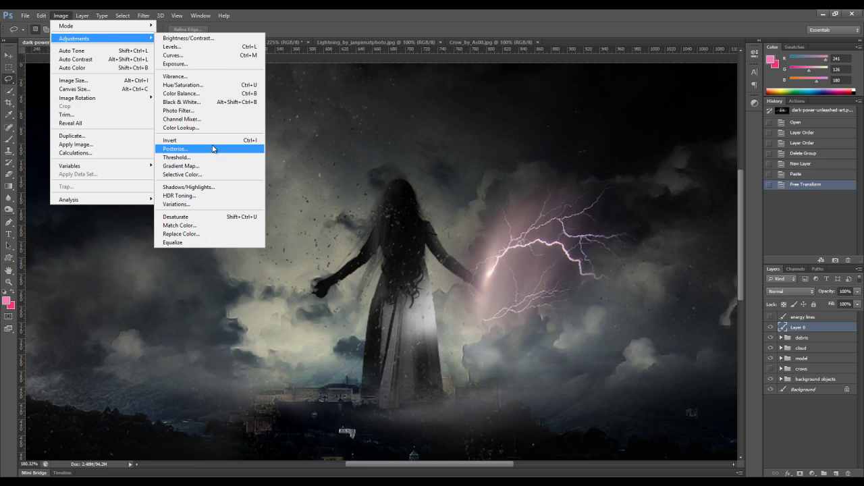
left_click(181, 102)
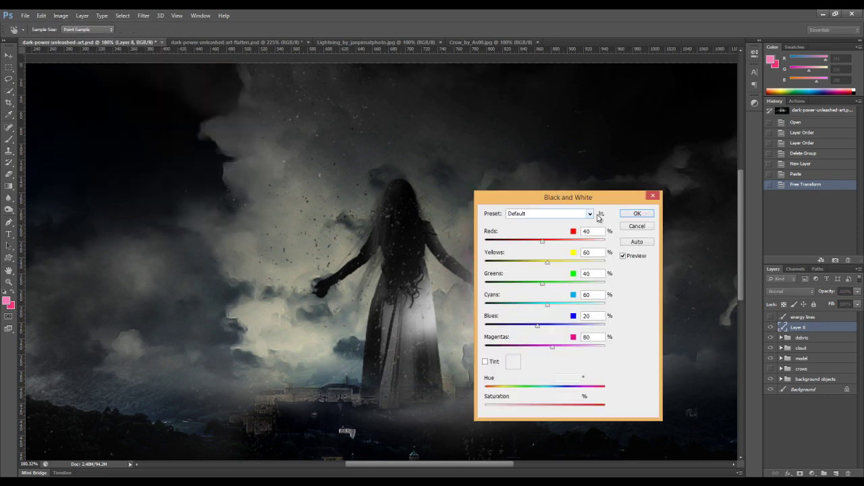
left_click_drag(604, 198, 314, 162)
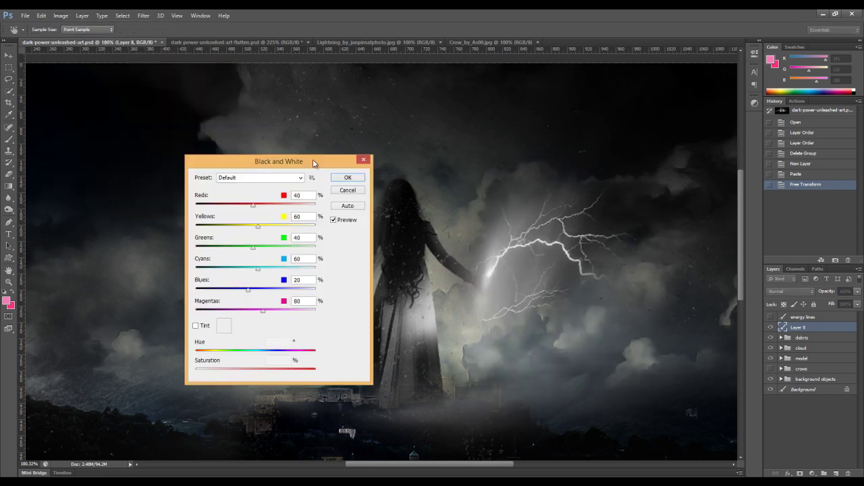
left_click(347, 207)
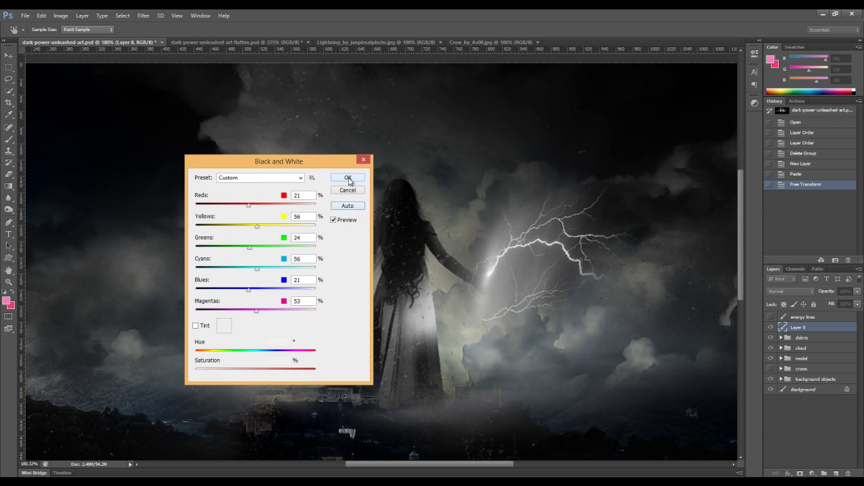
left_click(349, 178)
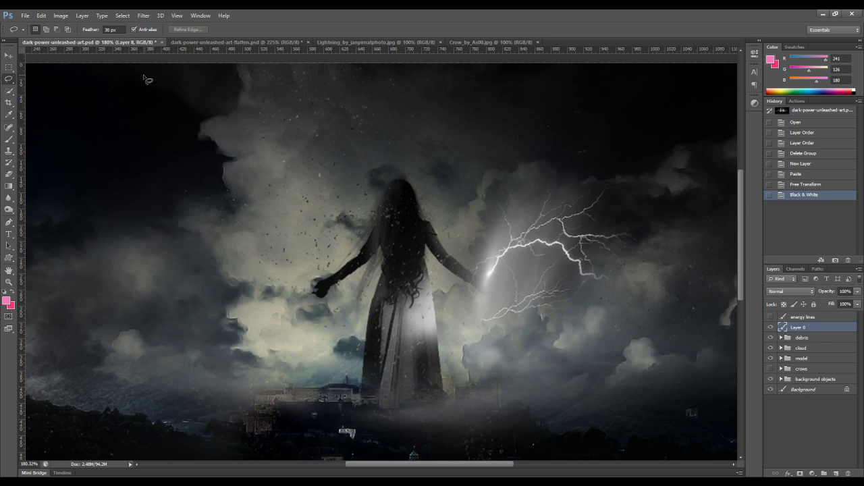
Darken the lightning layer with Levels by raising the black input slider.
left_click(82, 15)
mouse_move(61, 15)
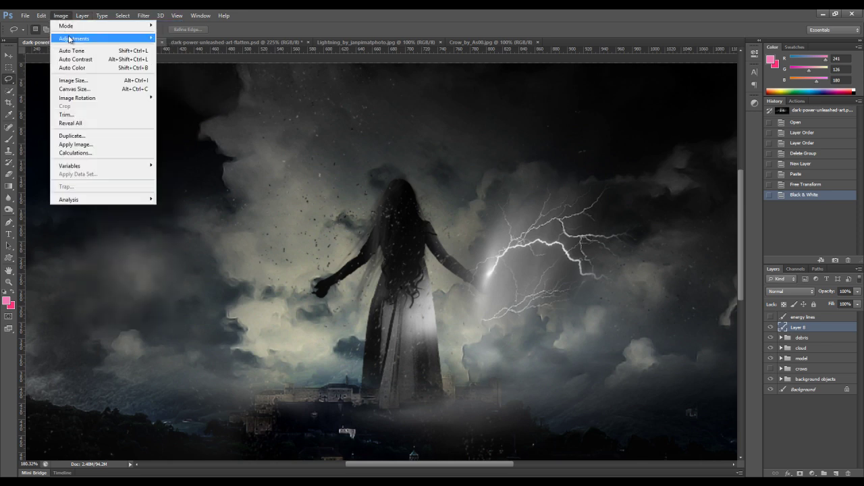
mouse_move(70, 39)
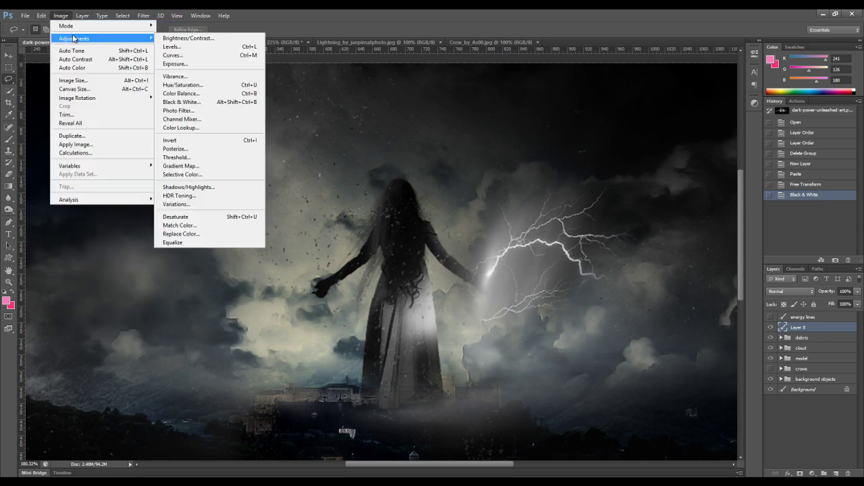
left_click(191, 47)
left_click_drag(586, 223, 358, 178)
left_click_drag(279, 277, 364, 279)
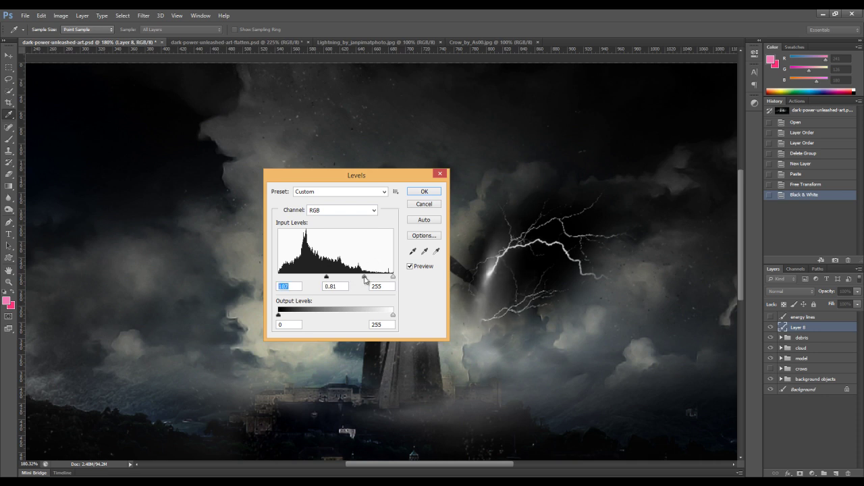
left_click(424, 193)
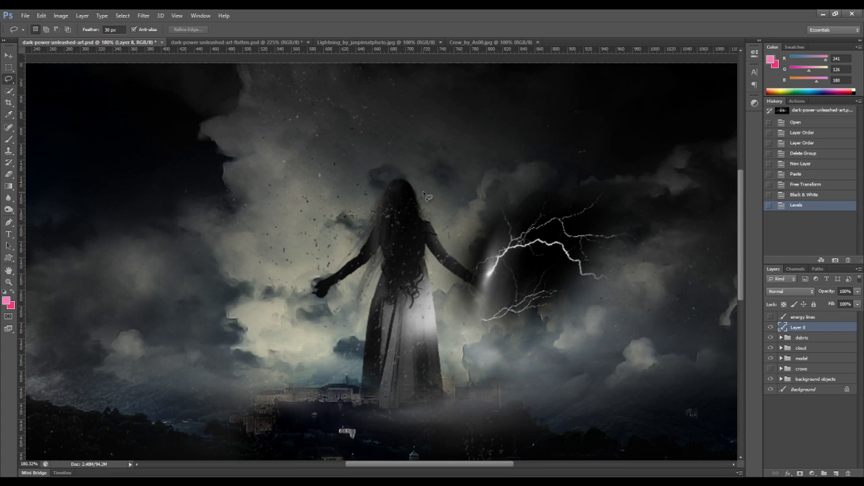
Set Layer 8's blend mode to Screen to hide its black background.
double_click(823, 327)
left_click(330, 238)
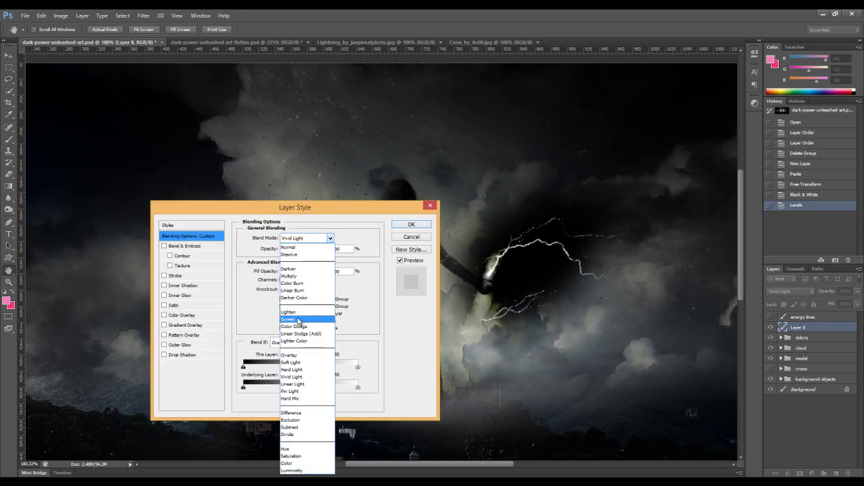
left_click(299, 319)
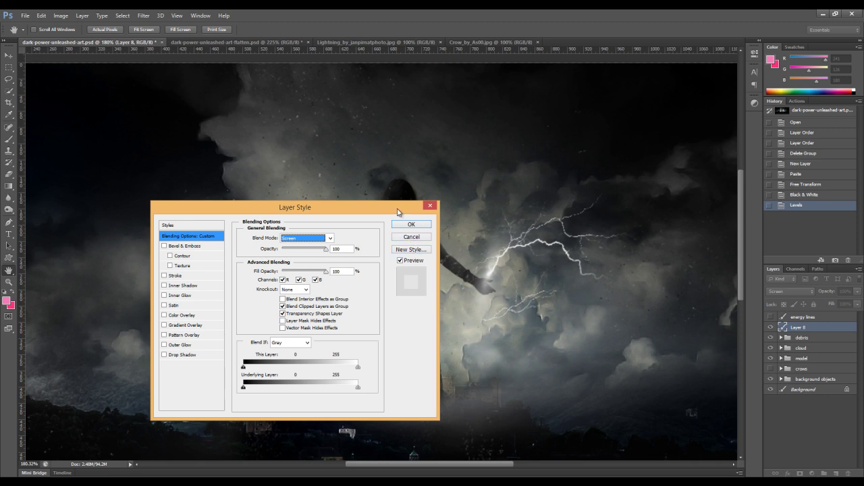
left_click_drag(402, 212, 414, 203)
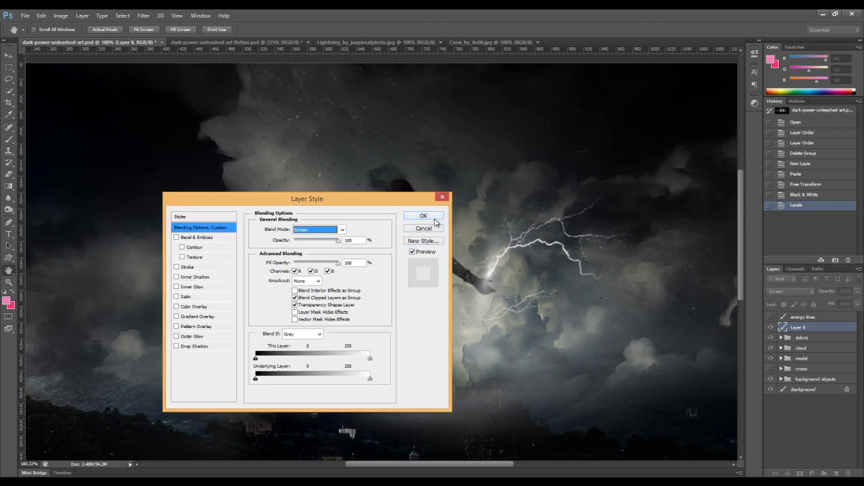
left_click(433, 220)
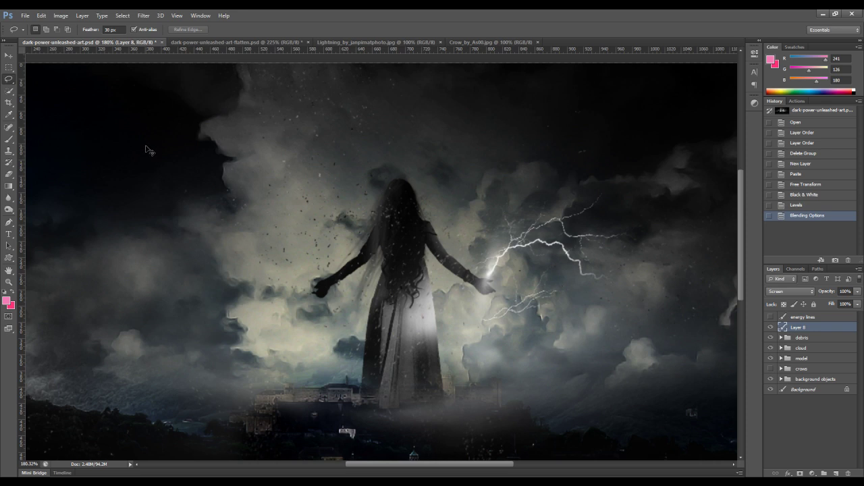
Add a new empty Layer 9 above the lightning layer.
key("ctrl+shift+n")
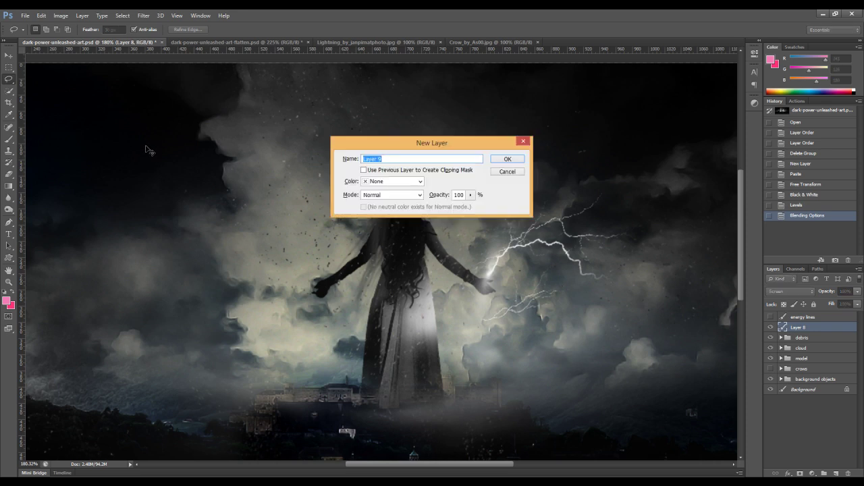
key("Return")
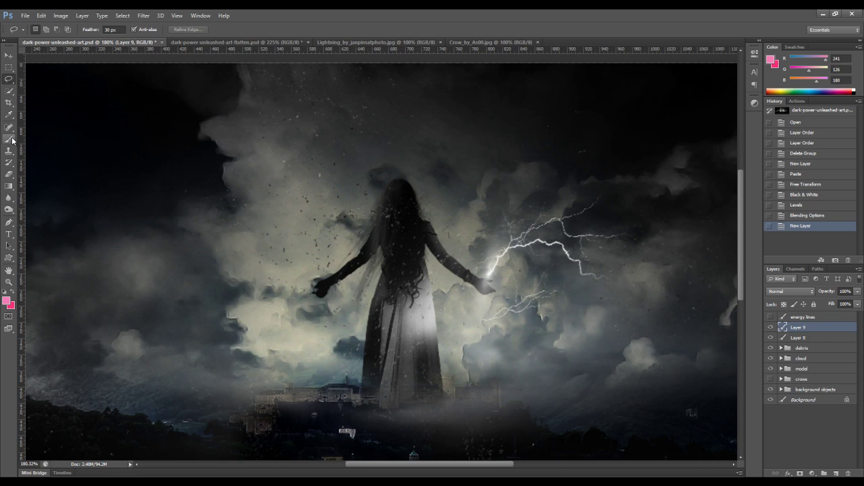
left_click(12, 140)
Paint a white glow on the woman's hand with a 90 px soft round brush.
left_click(45, 30)
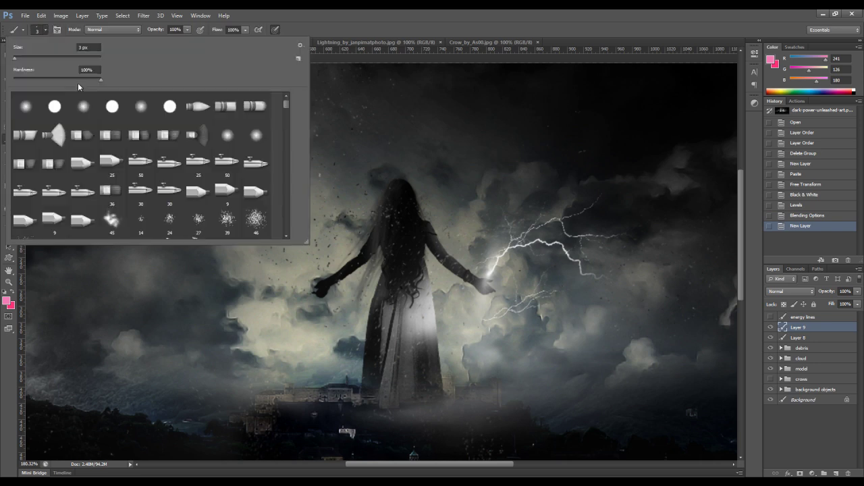
left_click(25, 107)
double_click(29, 105)
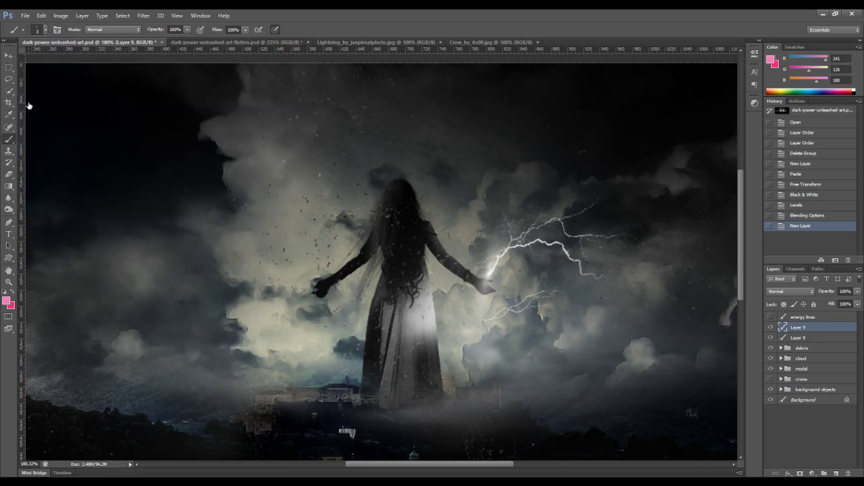
key("bracketright")
key("bracketright")
key("bracketright")
key("bracketright")
key("bracketright")
key("bracketright")
key("bracketright")
key("bracketright")
key("bracketright")
key("bracketright")
key("bracketright")
key("bracketright")
key("bracketright")
key("bracketright")
left_click(6, 301)
left_click(480, 259)
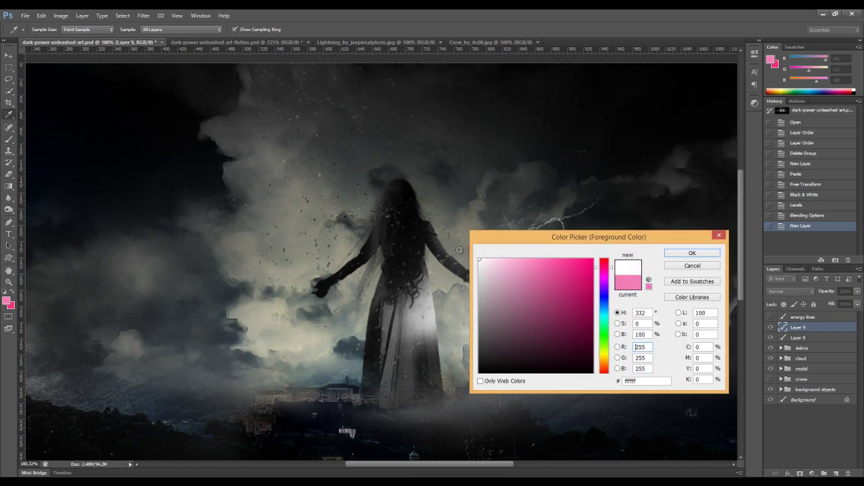
left_click(673, 255)
key("b")
left_click(484, 286)
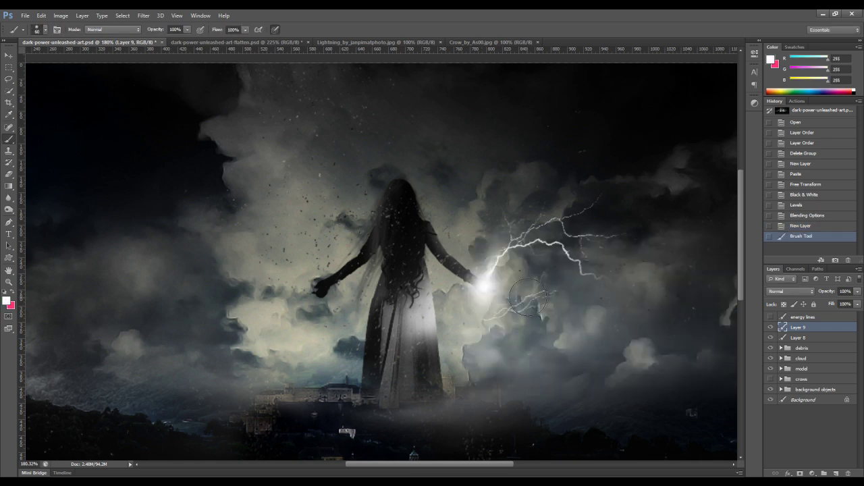
Skew the glow along the lightning and nudge it left onto the hand.
key("alt")
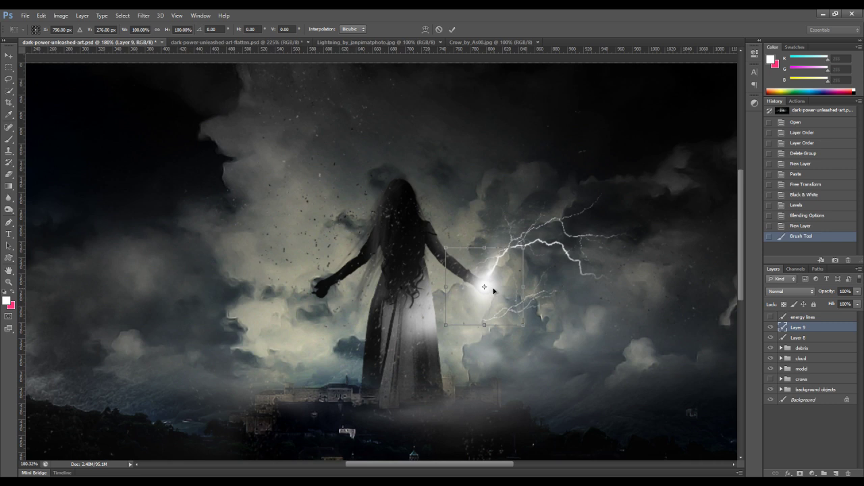
key("ctrl+t")
right_click(503, 287)
left_click(530, 323)
left_click_drag(446, 258, 451, 254)
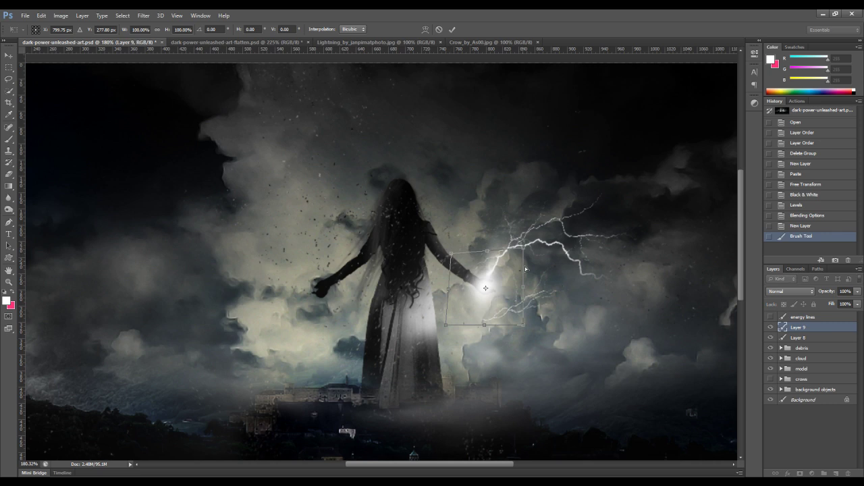
left_click_drag(525, 325, 494, 297)
key("Return")
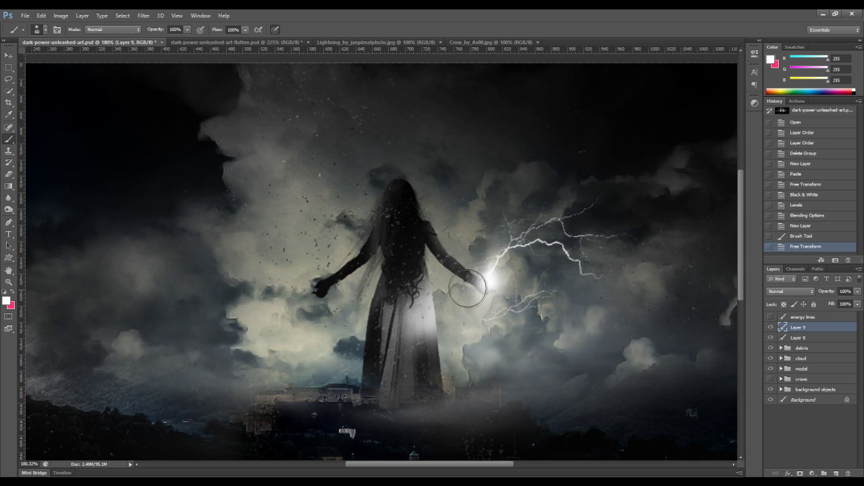
left_click(9, 55)
key("Left")
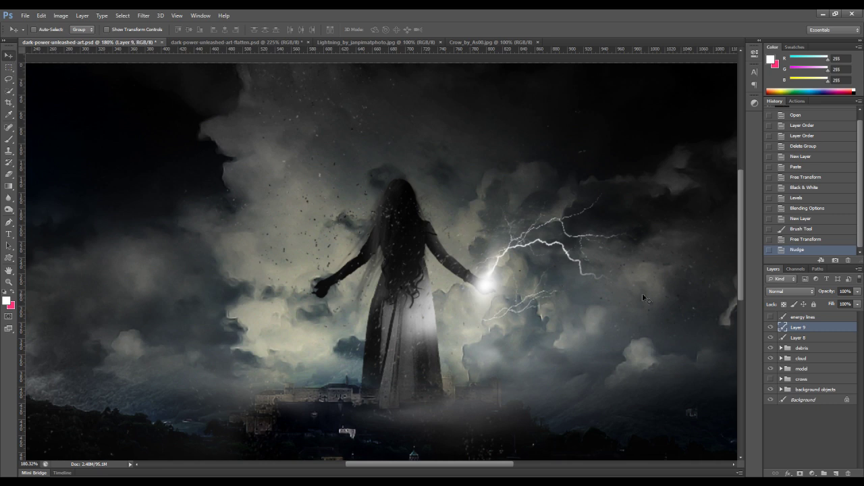
Merge Layer 8 and Layer 9 into one layer and choose Screen blend mode.
left_click(817, 339, "shift")
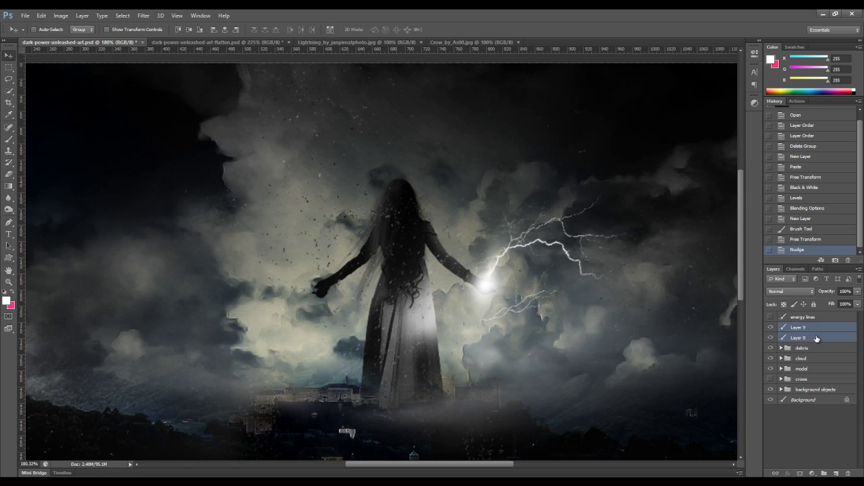
right_click(816, 337)
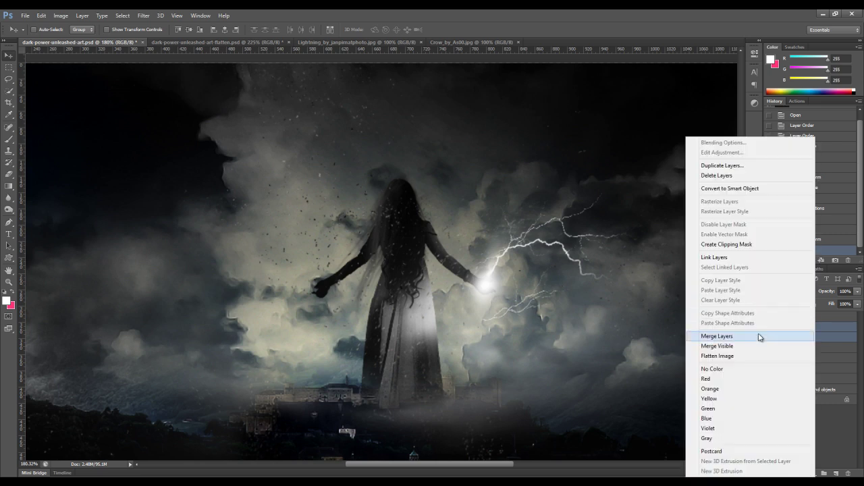
left_click(760, 338)
double_click(819, 328)
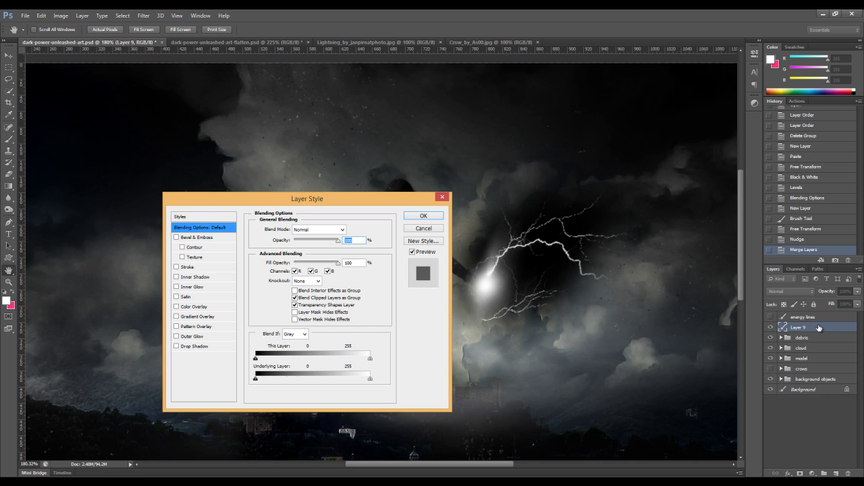
left_click(341, 229)
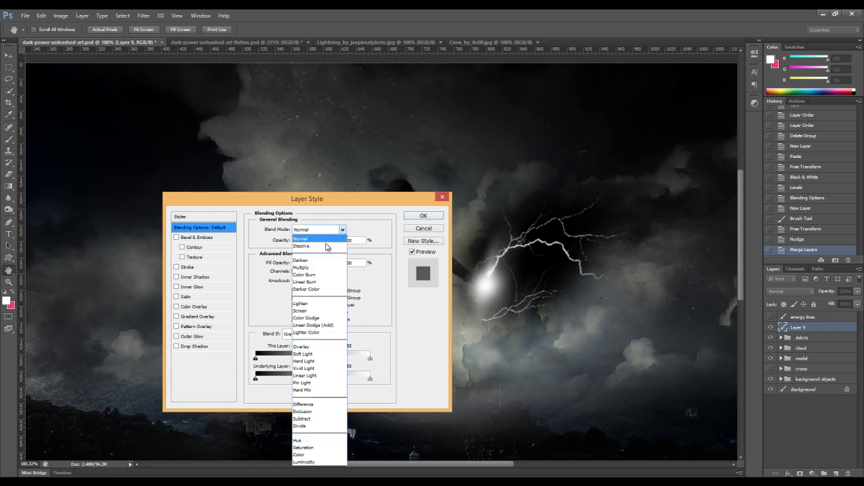
left_click(312, 312)
Apply the Screen blend, make two copies of the merged lightning, and shift one up-right.
left_click(438, 216)
key("ctrl+j")
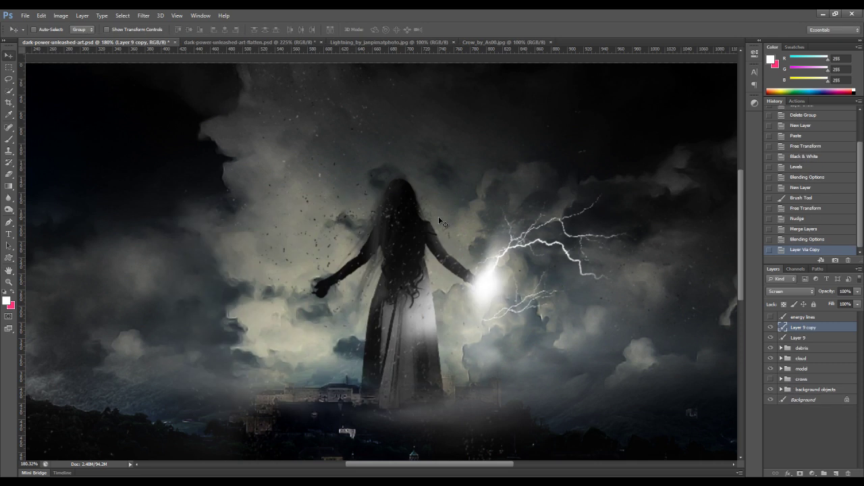
key("v")
key("ctrl+j")
left_click_drag(549, 231, 562, 202)
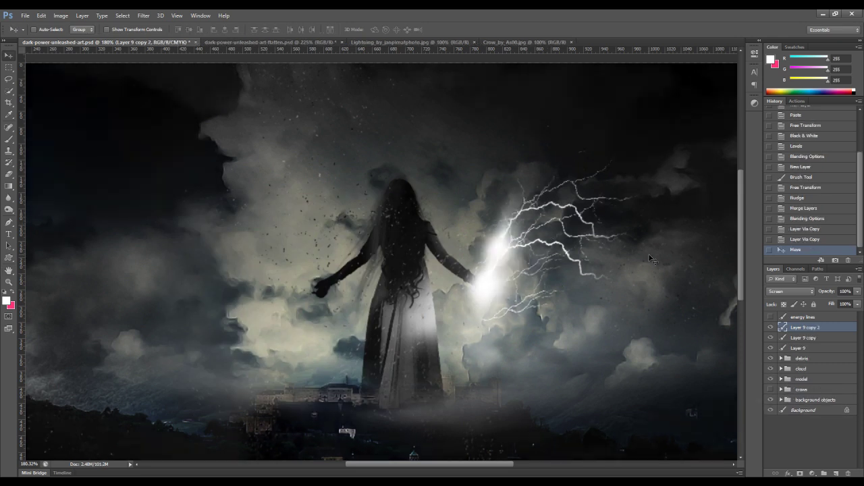
Rotate the lightning copy about -25 degrees and distort its corners to fan from the hand.
key("ctrl+t")
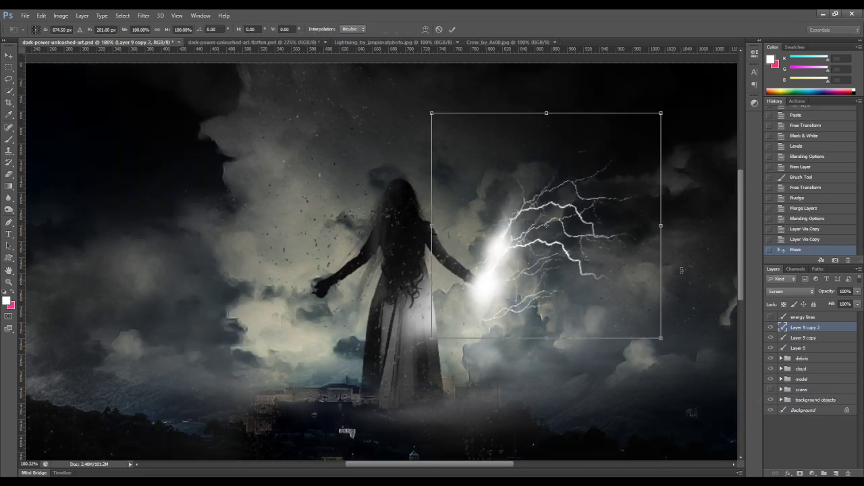
left_click_drag(682, 235, 675, 180)
left_click_drag(574, 216, 590, 184)
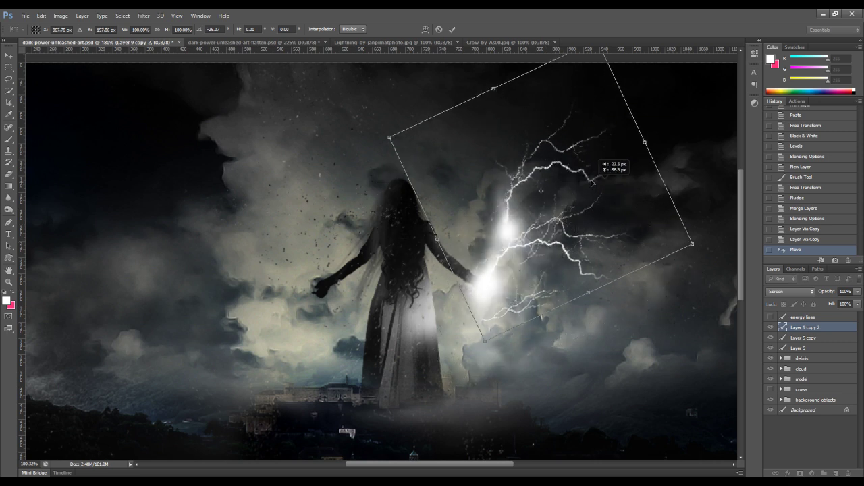
right_click(494, 307)
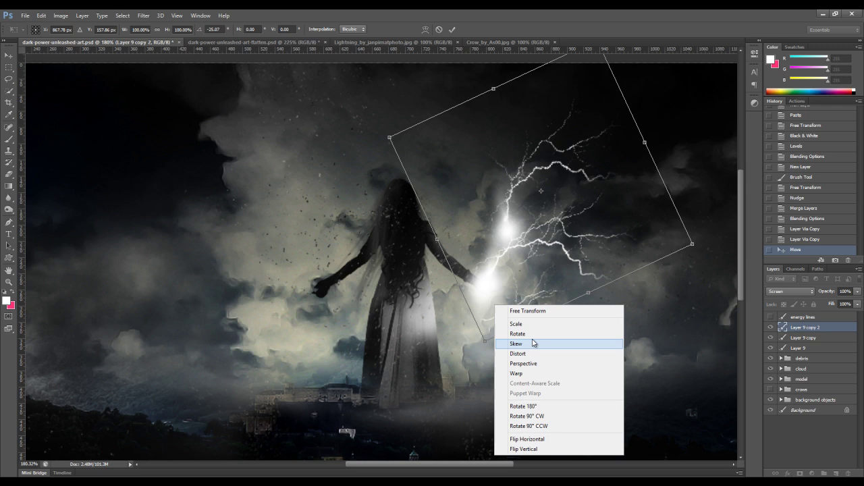
left_click(517, 353)
left_click_drag(488, 341, 450, 397)
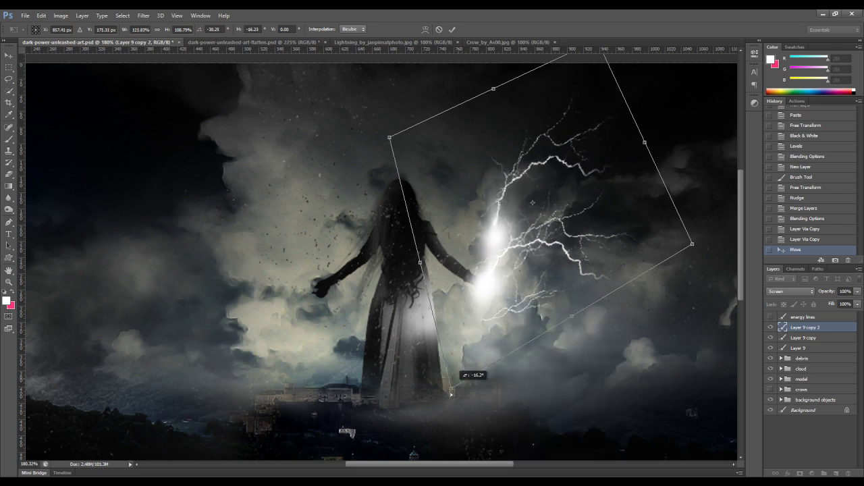
left_click_drag(480, 288, 476, 314)
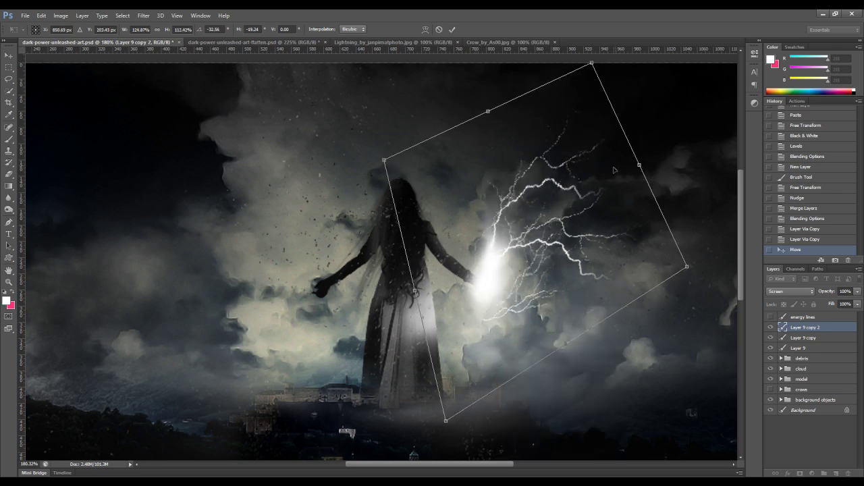
scroll(613, 141, "up", 2)
left_click_drag(591, 86, 640, 71)
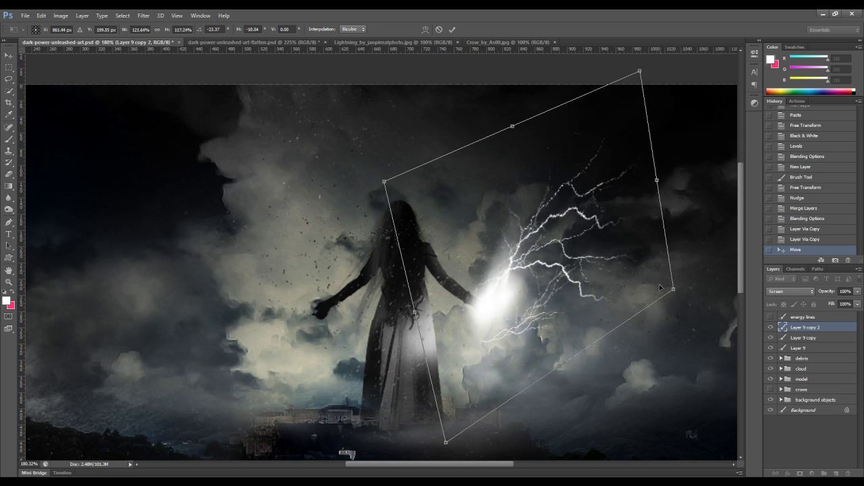
key("Return")
Perspective-stretch the lower copy's top corners upward and nudge it toward the hand.
key("alt+bracketleft")
key("ctrl+t")
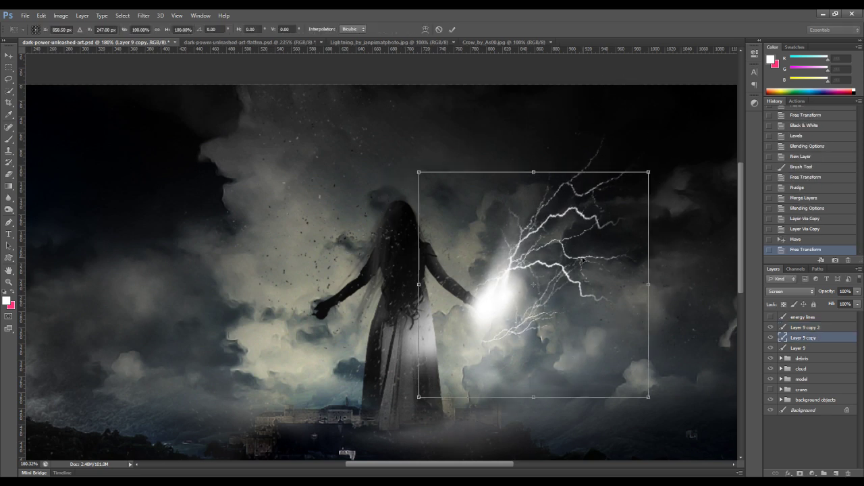
right_click(583, 258)
left_click(620, 316)
left_click_drag(418, 173, 480, 225)
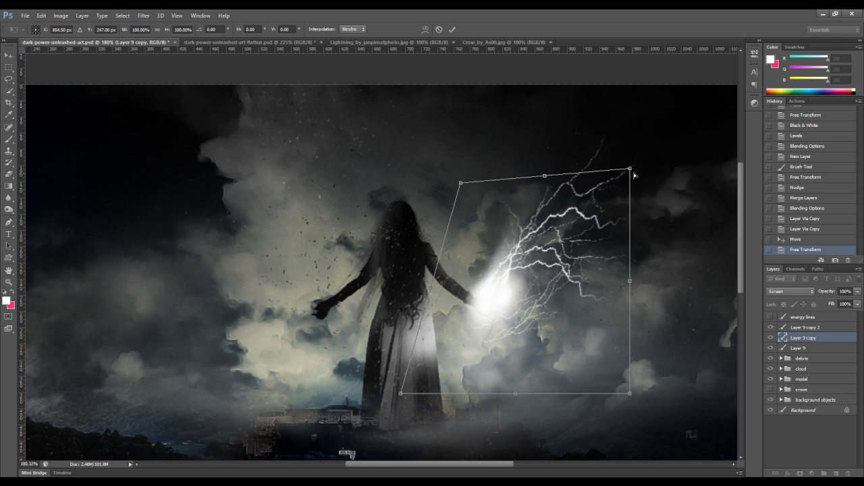
left_click_drag(633, 175, 653, 120)
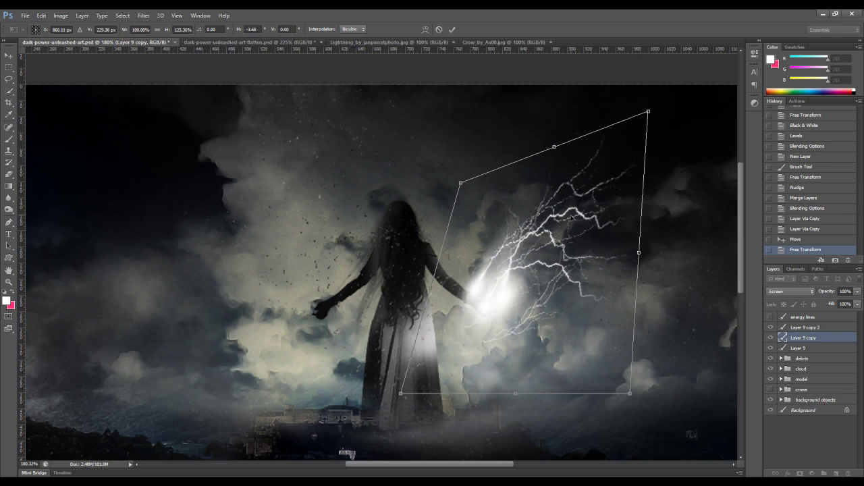
key("Return")
left_click_drag(487, 296, 491, 328)
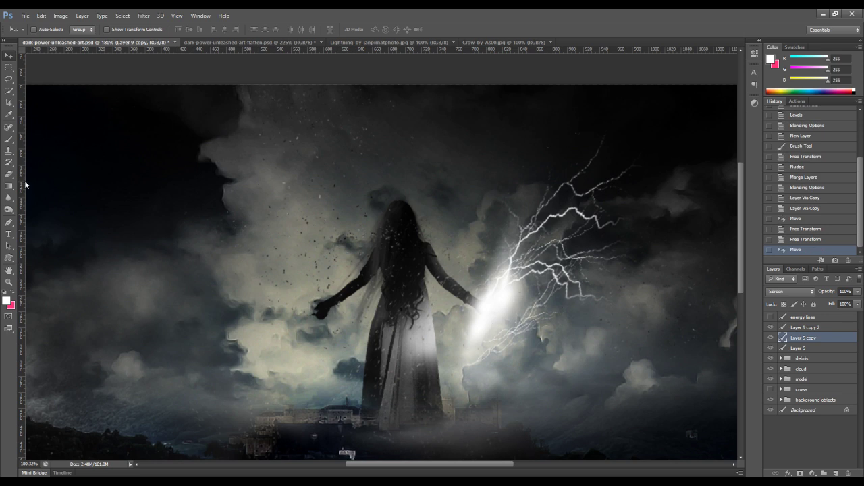
Erase stray lower branches and excess glow near the right hand with a 150 px eraser.
key("e")
key("bracketleft")
key("bracketleft")
key("bracketleft")
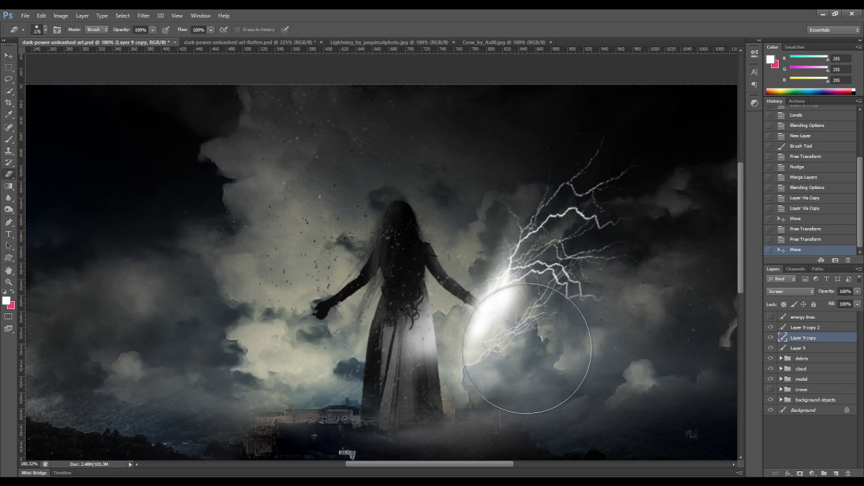
mouse_move(535, 328)
left_mouse_down()
mouse_move(477, 363)
mouse_move(486, 350)
mouse_move(529, 356)
mouse_move(558, 341)
mouse_move(574, 320)
mouse_move(589, 346)
mouse_move(585, 356)
mouse_move(514, 380)
mouse_move(557, 364)
mouse_move(553, 347)
mouse_move(651, 343)
mouse_move(604, 344)
mouse_move(550, 367)
left_mouse_up()
key("alt+bracketleft")
left_click(553, 347)
left_click(803, 330)
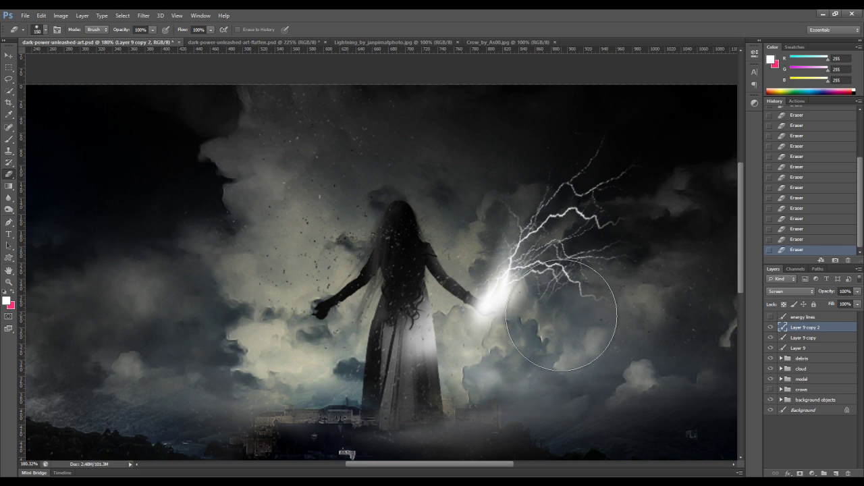
Save the composite document.
key("ctrl+s")
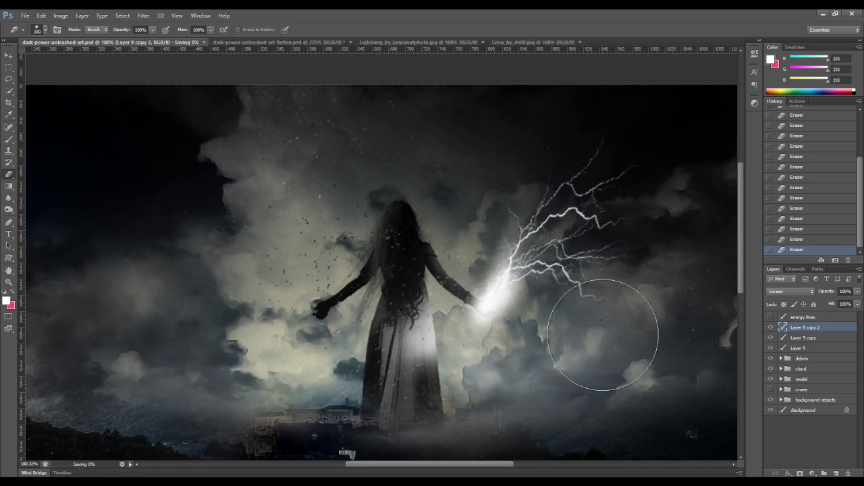
scroll(568, 328, "down", 2)
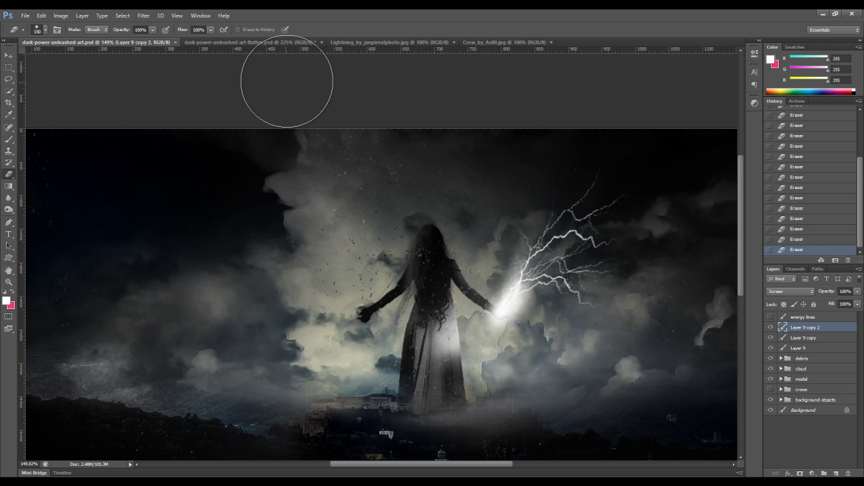
scroll(344, 135, "up", 2)
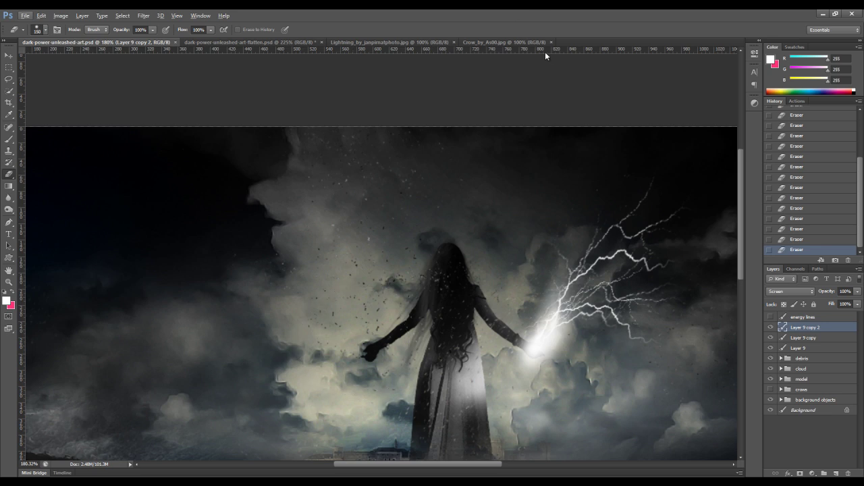
In the lightning photo, drop the old selection and lasso the central lightning burst with 30 px feather.
left_click(425, 45)
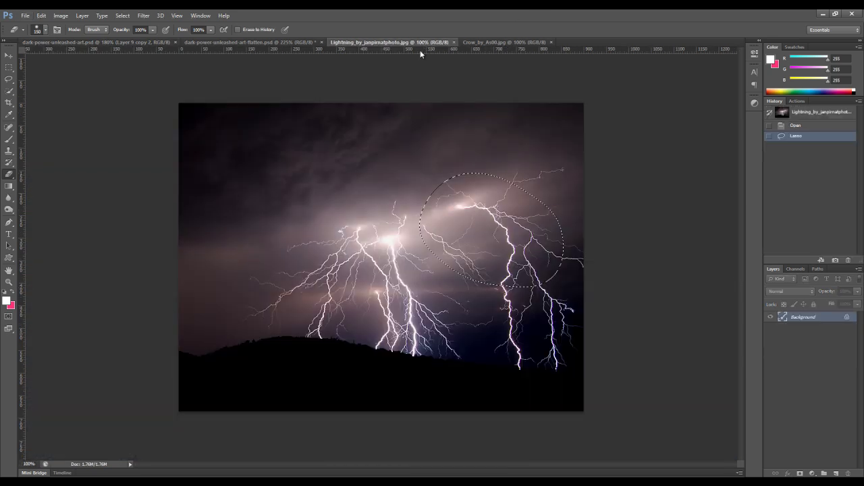
left_click(11, 67)
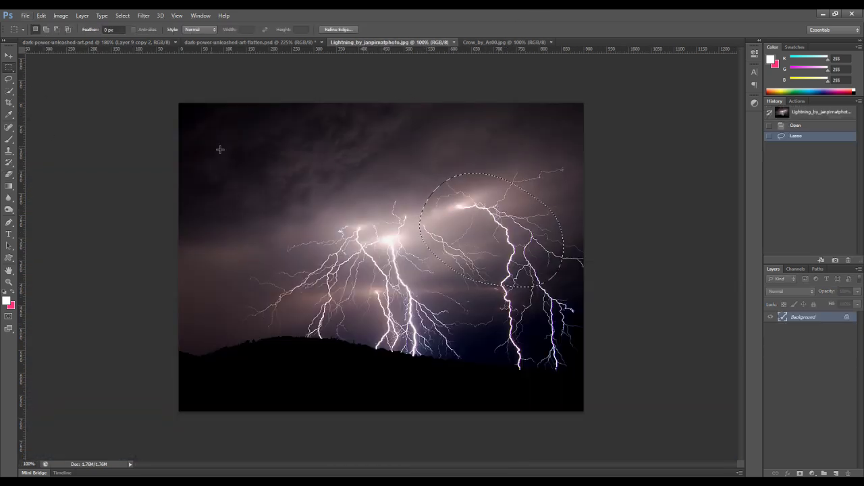
left_click(220, 149)
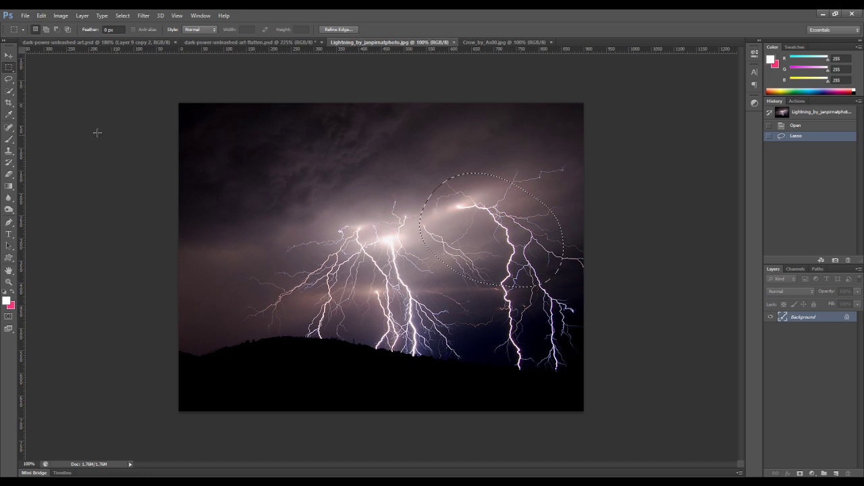
left_click(9, 80)
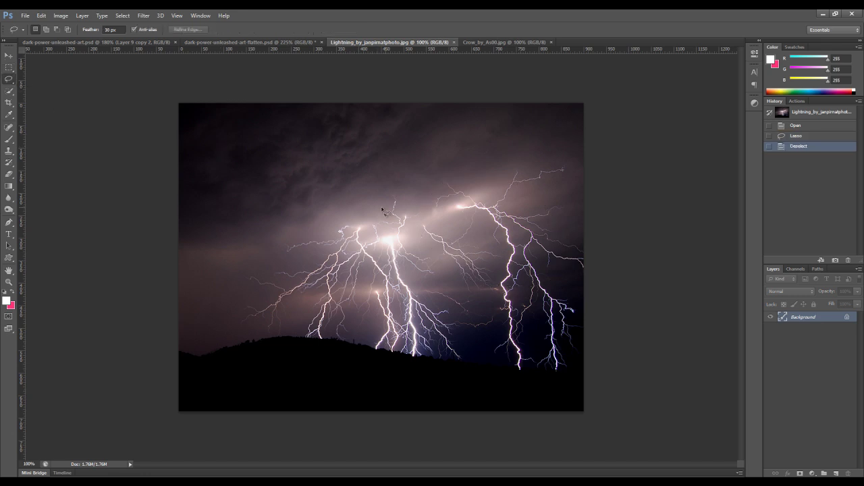
mouse_move(344, 251)
left_mouse_down()
mouse_move(438, 293)
mouse_move(386, 192)
mouse_move(358, 210)
left_mouse_up()
mouse_move(378, 223)
left_mouse_down()
mouse_move(395, 245)
mouse_move(394, 262)
left_mouse_up()
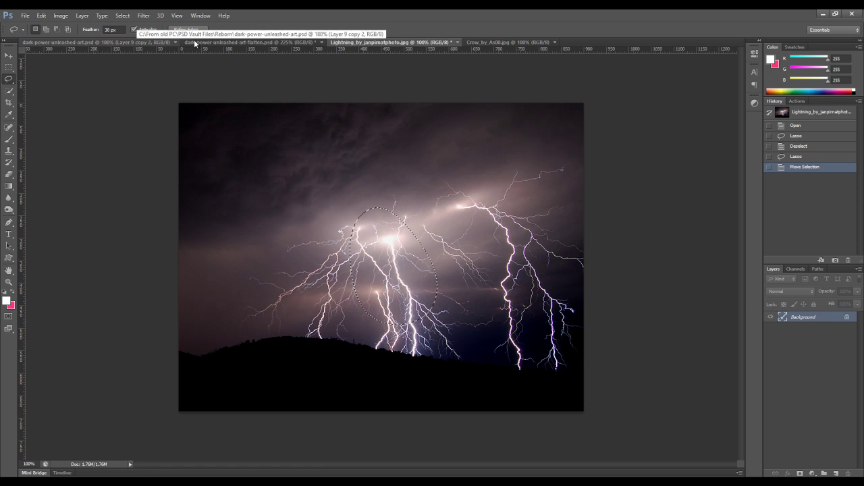
Paste the lightning into the composite as Layer 10, rotate it about 146° and place it at the left hand.
left_click(155, 43)
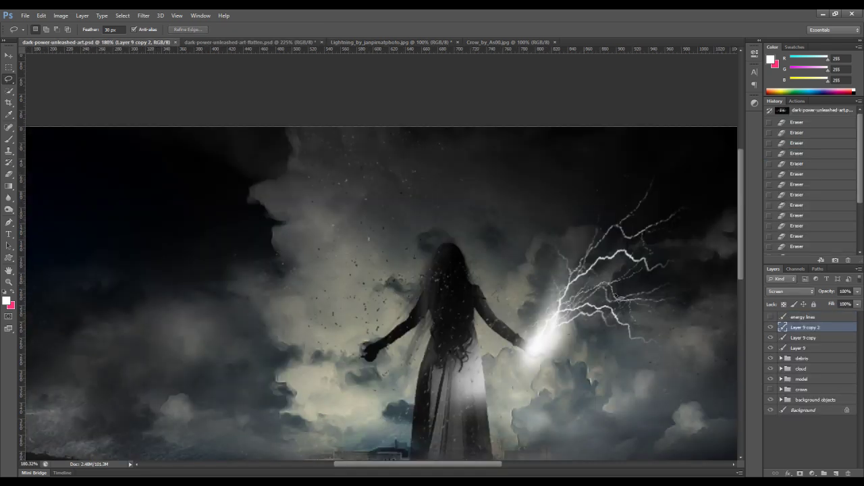
key("ctrl+v")
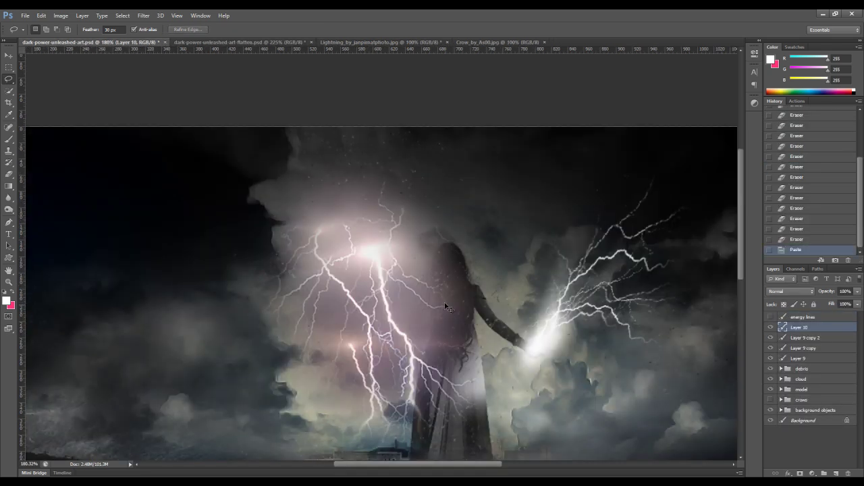
key("ctrl+t")
left_click_drag(546, 262, 344, 328)
left_click_drag(417, 330, 361, 352)
key("Return")
key("l")
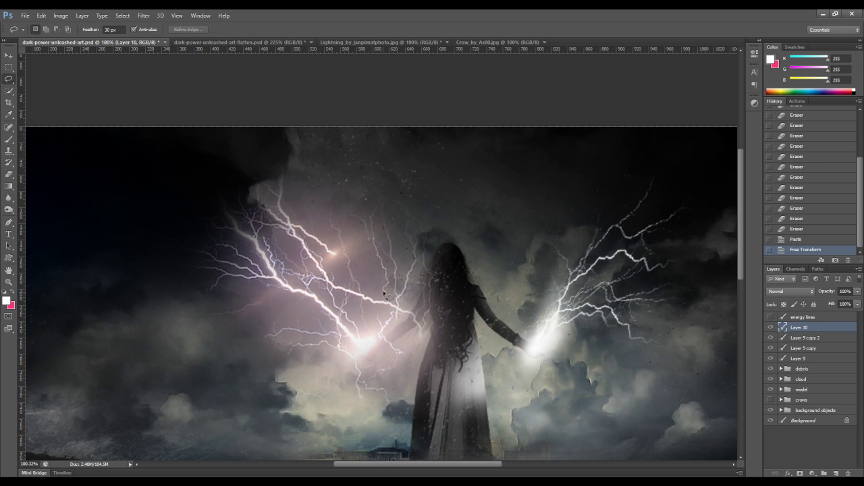
scroll(382, 287, "down", 1)
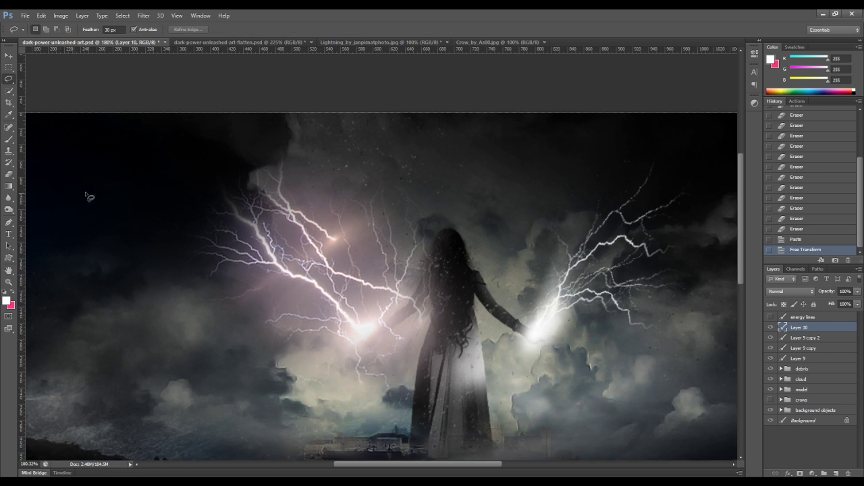
scroll(194, 202, "down", 1)
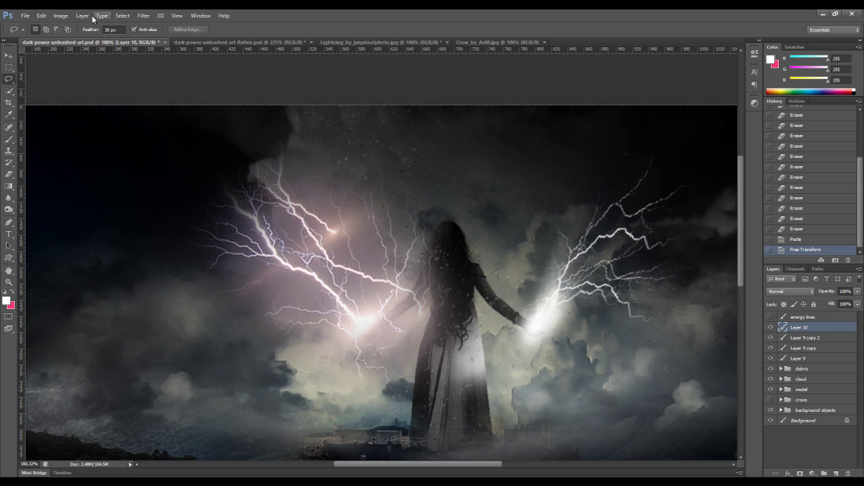
left_click(69, 21)
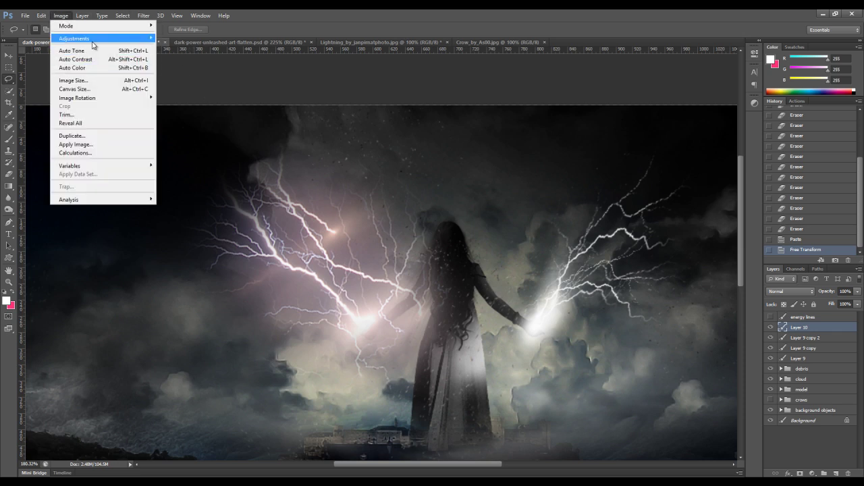
Desaturate the lightning layer with an Auto Black & White adjustment.
mouse_move(95, 41)
left_click(203, 102)
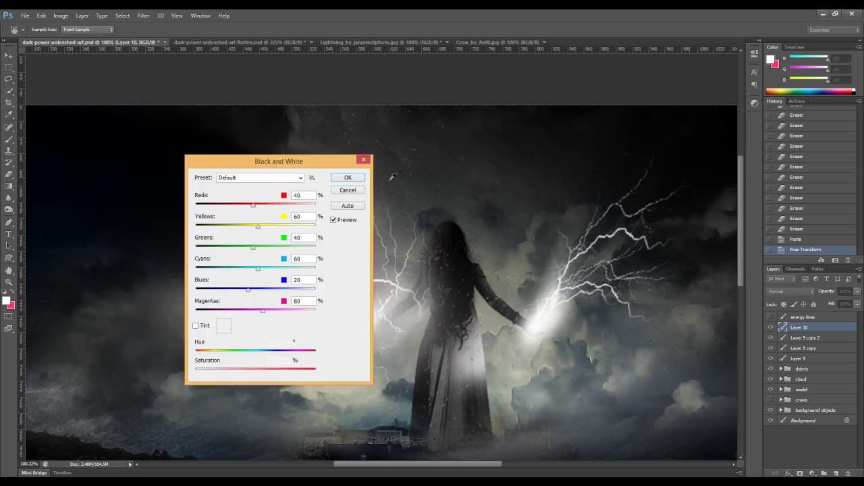
left_click(348, 207)
left_click(347, 178)
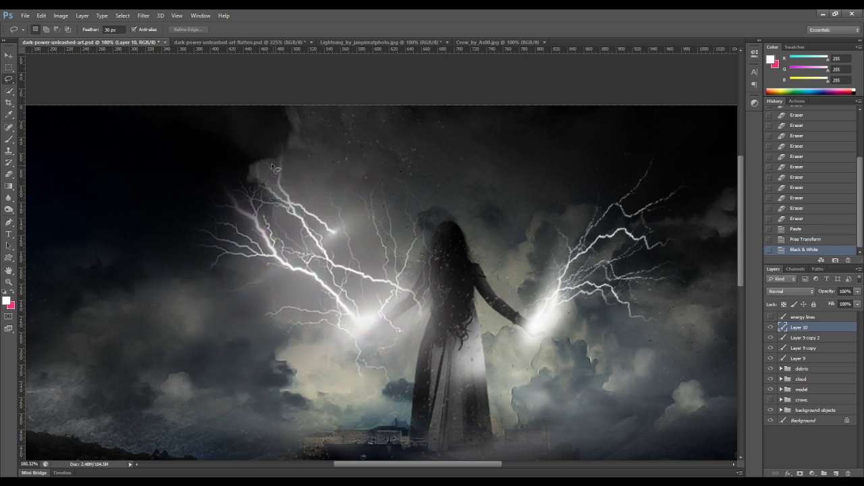
Darken the lightning with Levels: input black 136, midtones 0.78.
left_click(59, 16)
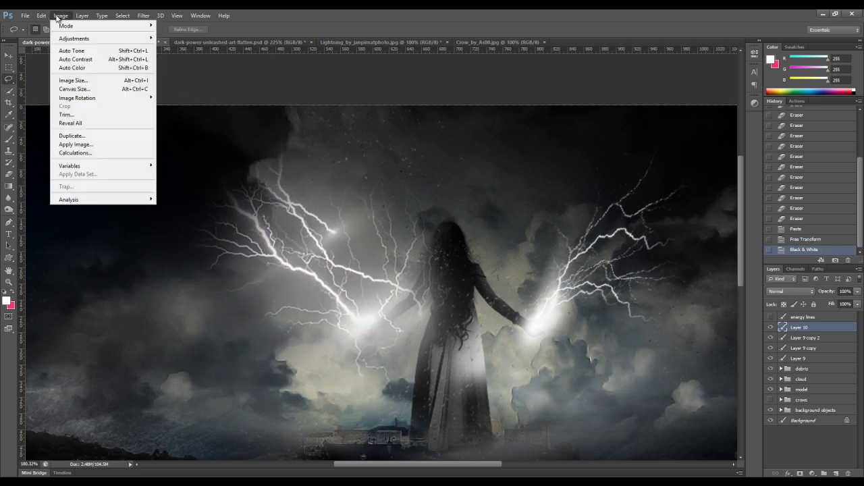
mouse_move(118, 40)
left_click(184, 48)
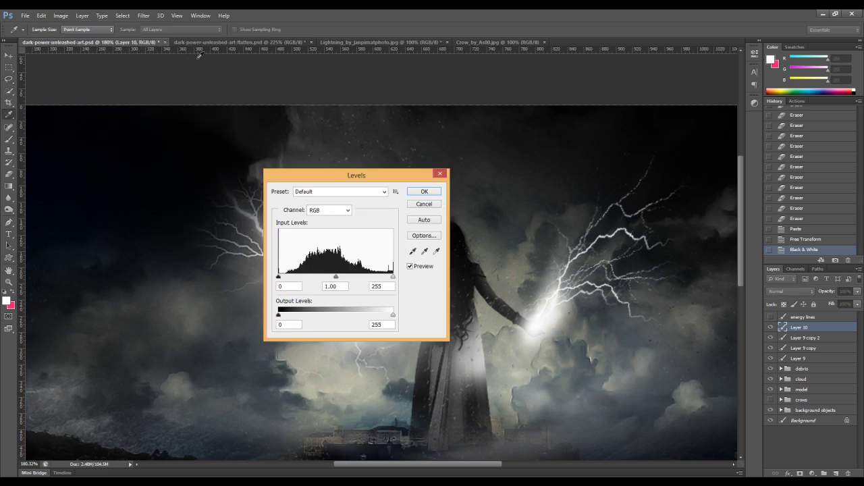
left_click_drag(397, 173, 541, 161)
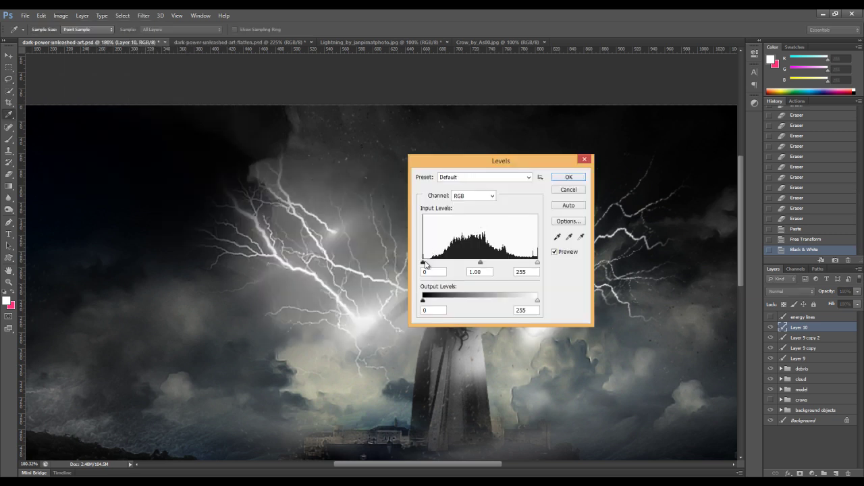
left_click_drag(423, 262, 515, 263)
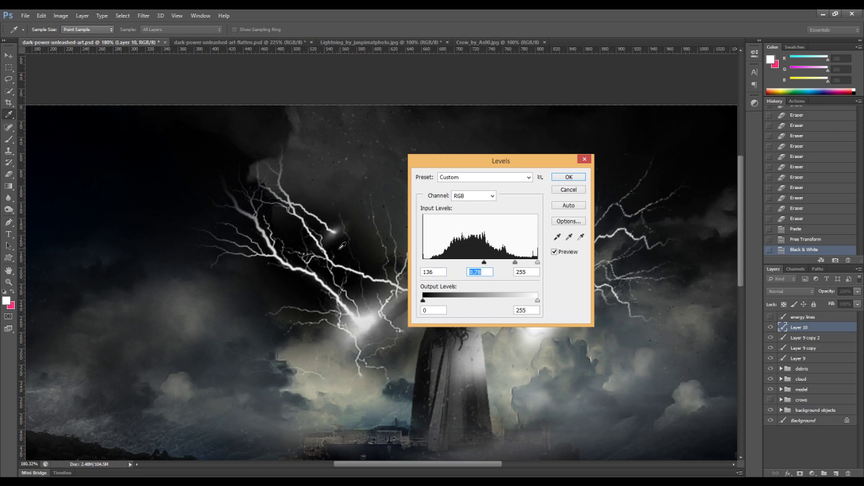
left_click(569, 178)
key("l")
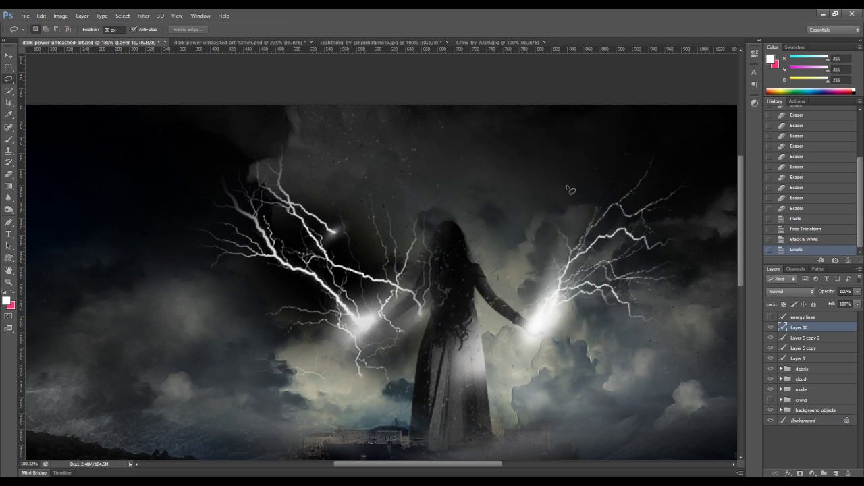
Set Layer 10's blend mode to Screen in its blending options.
double_click(819, 328)
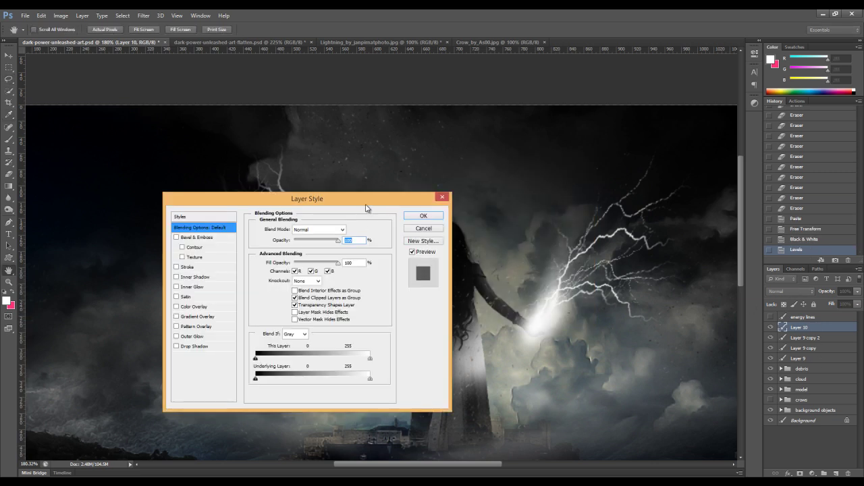
left_click_drag(366, 206, 576, 199)
left_click(533, 225)
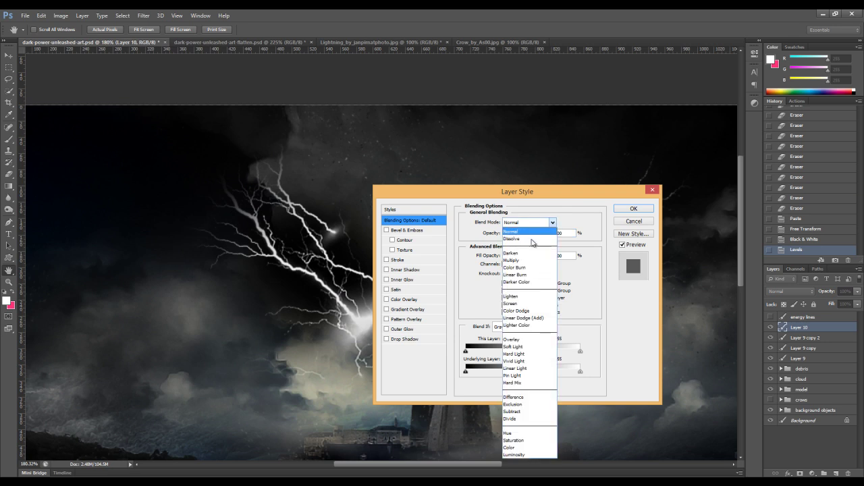
left_click(527, 308)
left_click(638, 209)
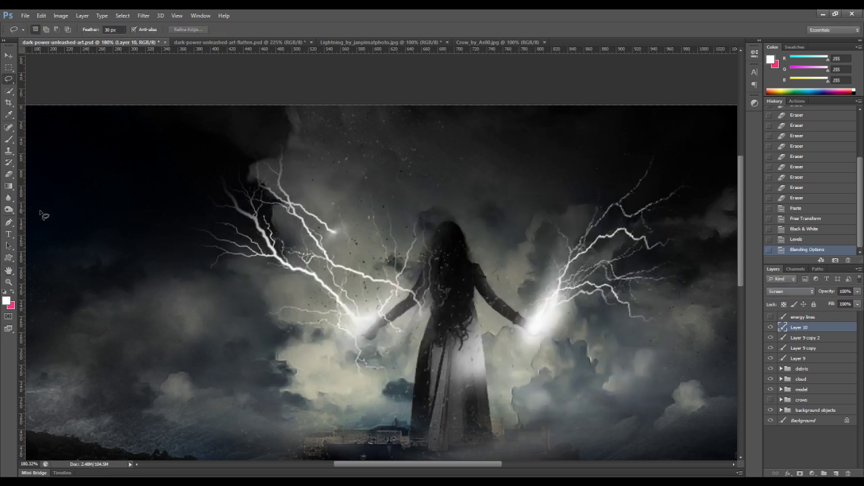
Add Layer 11 and paint soft white brush dabs over the left-hand glow.
key("ctrl+shift+n")
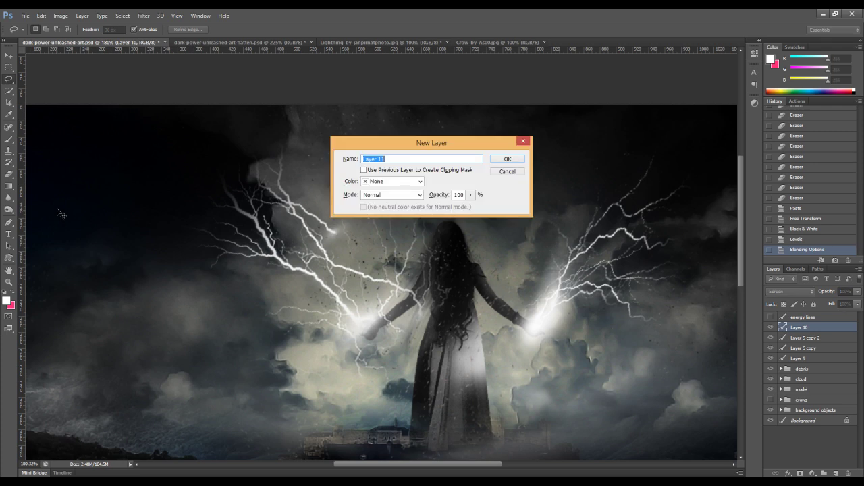
key("Return")
left_click(8, 138)
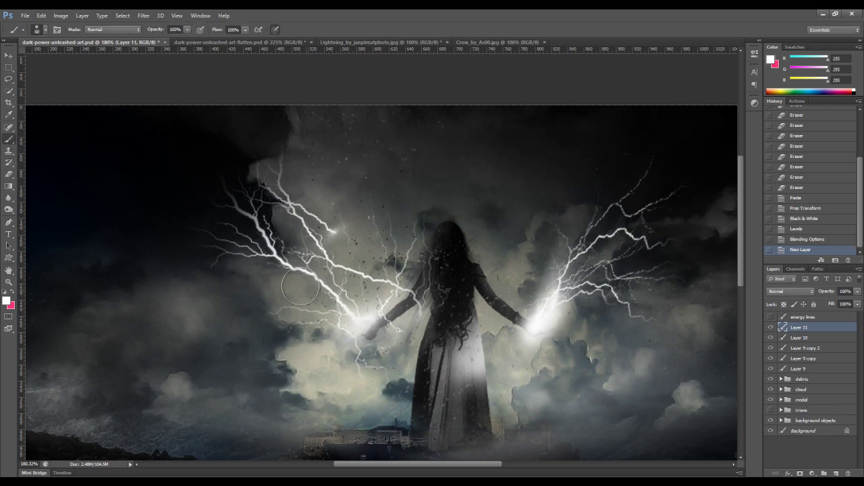
left_click(370, 330)
left_click(368, 330)
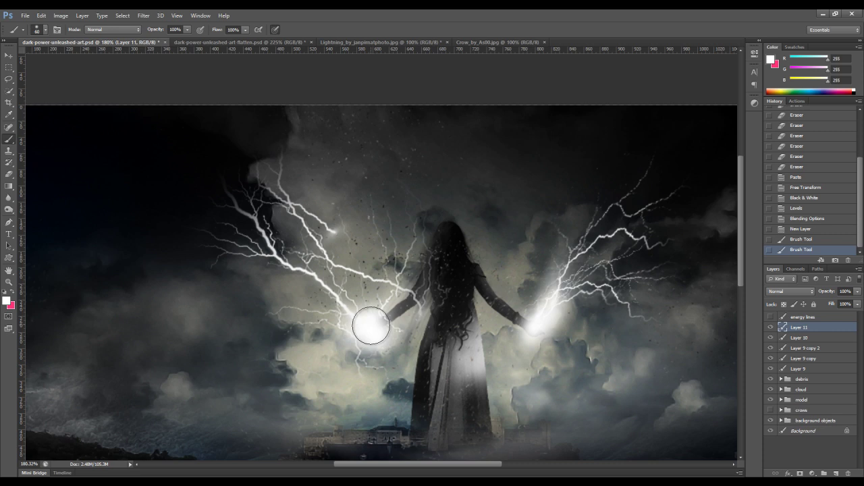
left_click(370, 320)
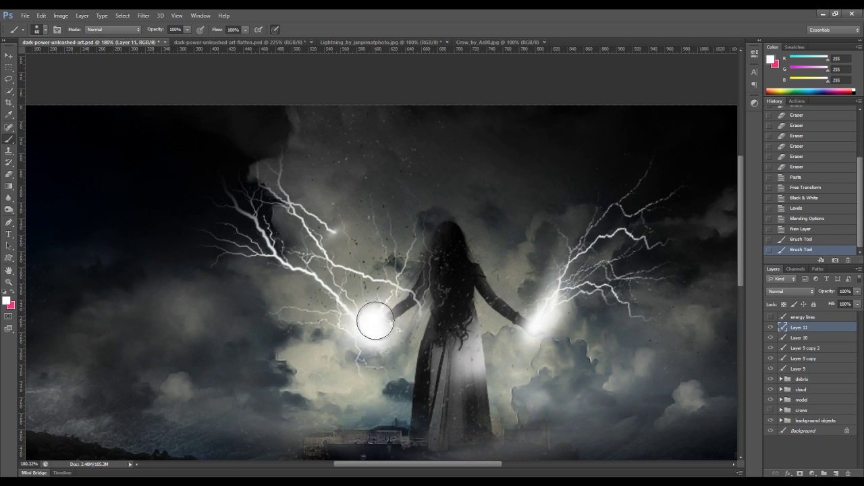
left_click(367, 328)
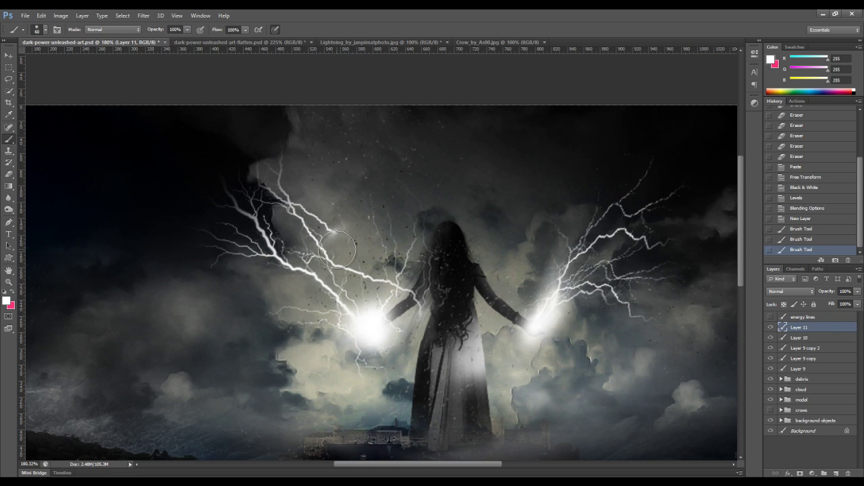
Merge Layers 10 and 11 into Layer 11 and set it to Screen blending.
left_click(819, 336, "ctrl")
right_click(818, 335)
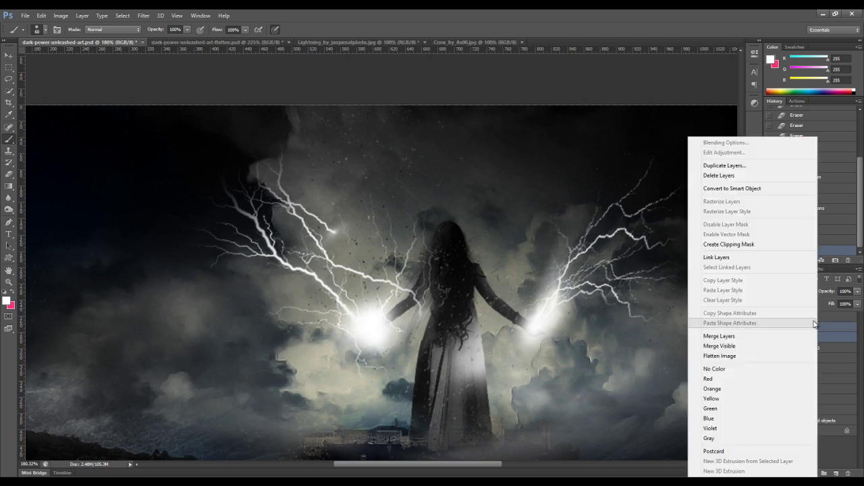
left_click(767, 338)
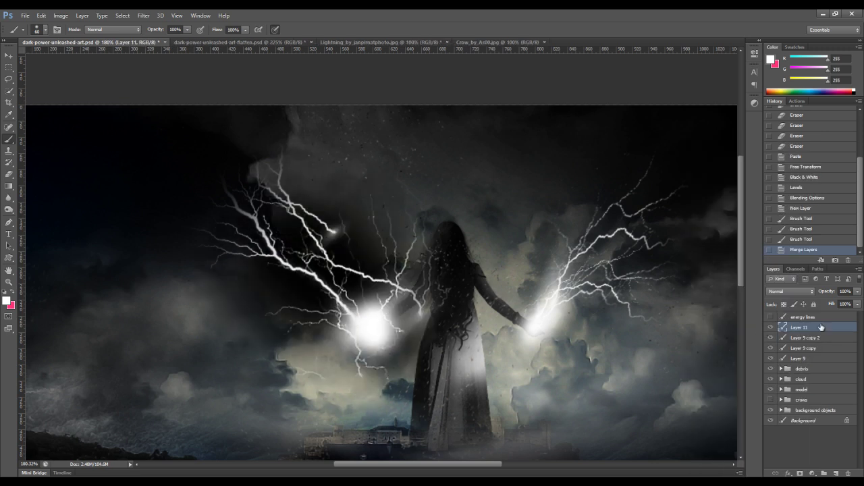
double_click(821, 327)
left_click(531, 222)
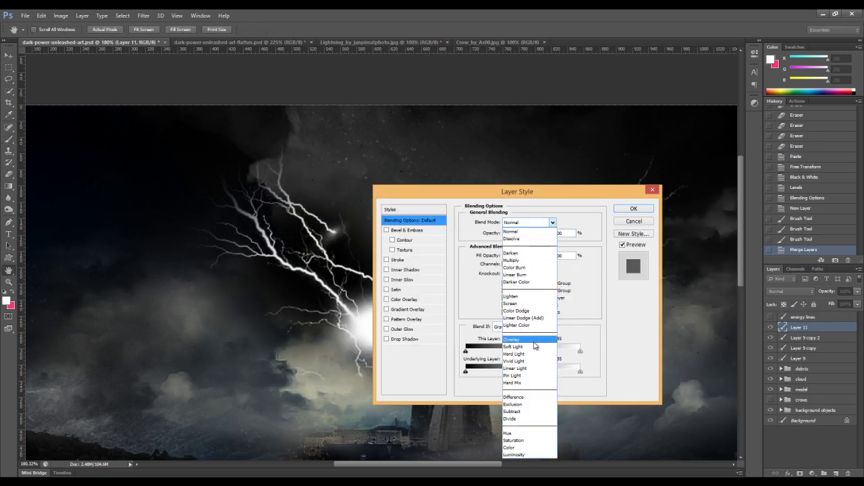
left_click(519, 303)
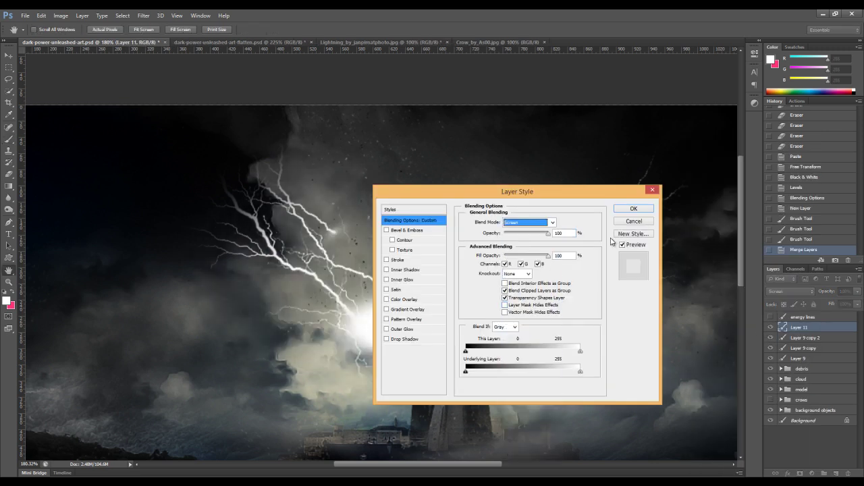
left_click(633, 210)
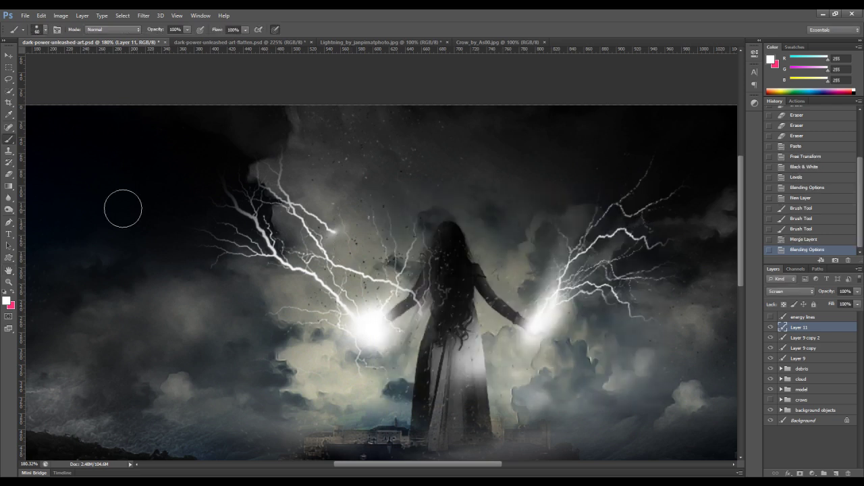
Erase stray light left of the figure with a slightly smaller eraser.
left_click(8, 175)
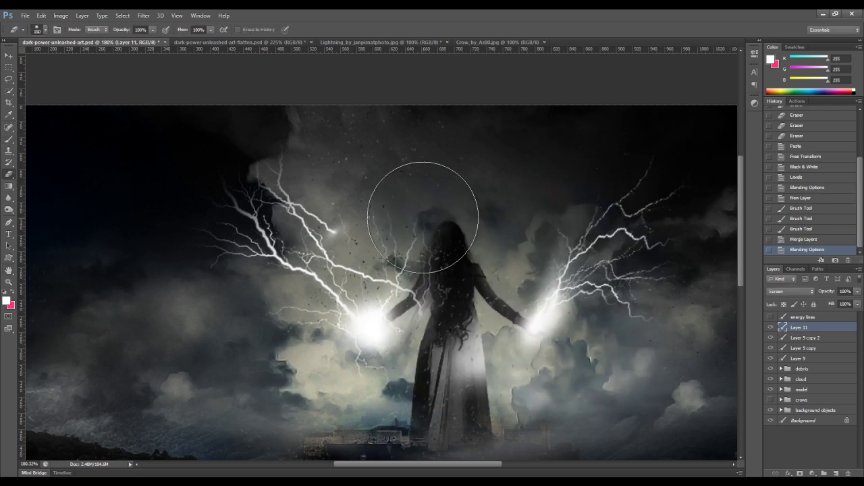
key("bracketleft")
mouse_move(428, 283)
left_mouse_down()
mouse_move(411, 247)
mouse_move(414, 212)
mouse_move(395, 193)
mouse_move(389, 258)
mouse_move(351, 191)
mouse_move(328, 173)
mouse_move(309, 188)
left_mouse_up()
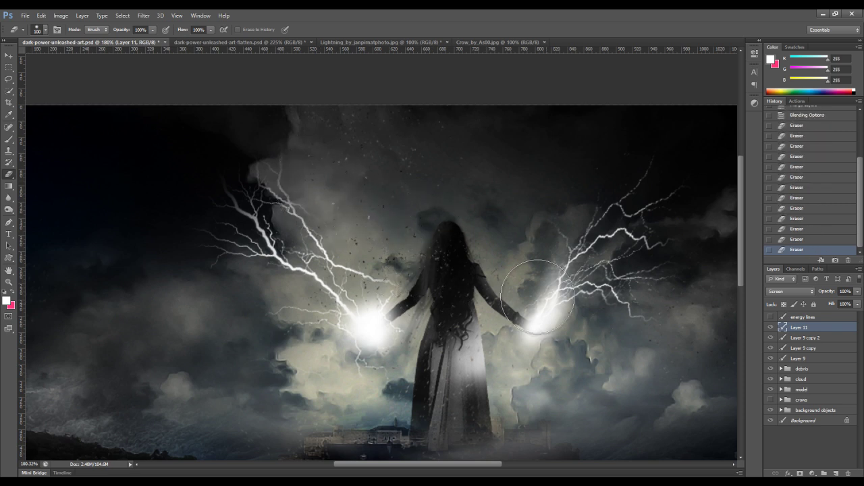
key("ctrl+t")
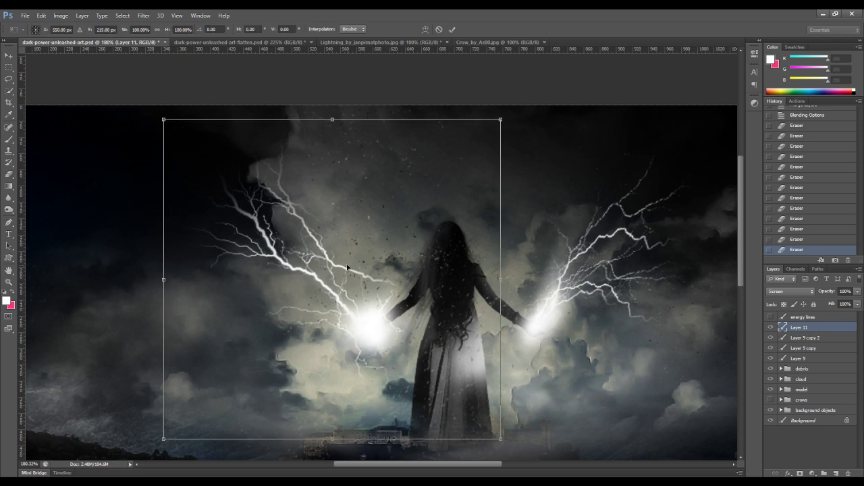
Distort Layer 11 by pulling in its bottom-left corner, then nudge it up and left.
right_click(336, 264)
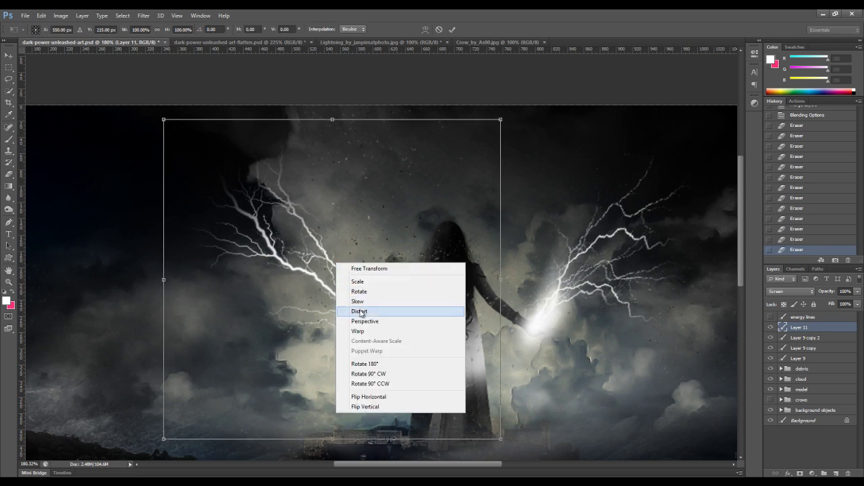
left_click(360, 309)
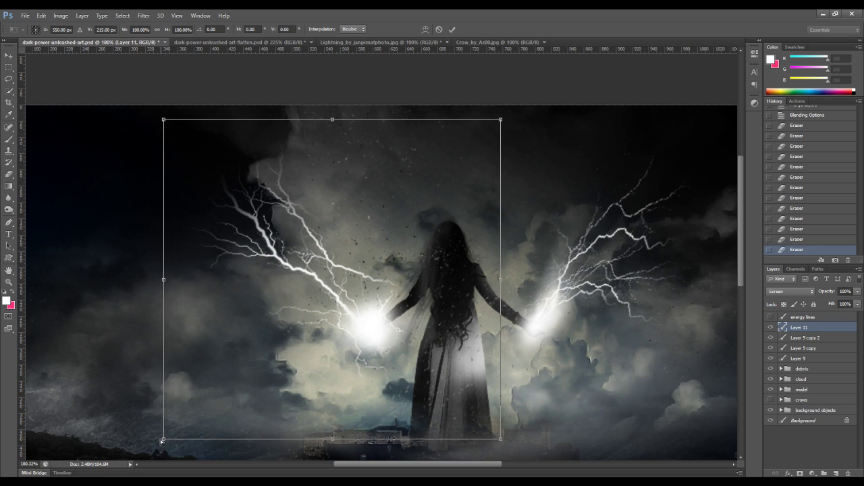
left_click_drag(162, 441, 181, 420)
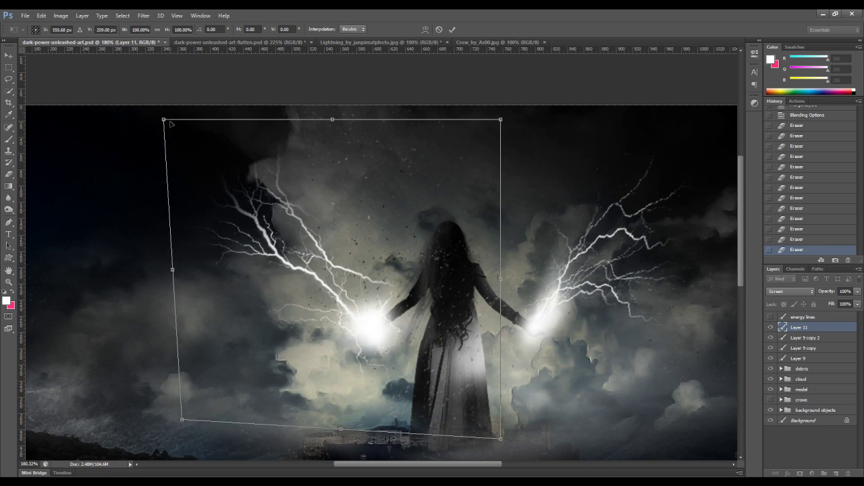
left_click_drag(175, 122, 169, 91)
left_click_drag(222, 157, 216, 157)
left_click_drag(304, 213, 306, 217)
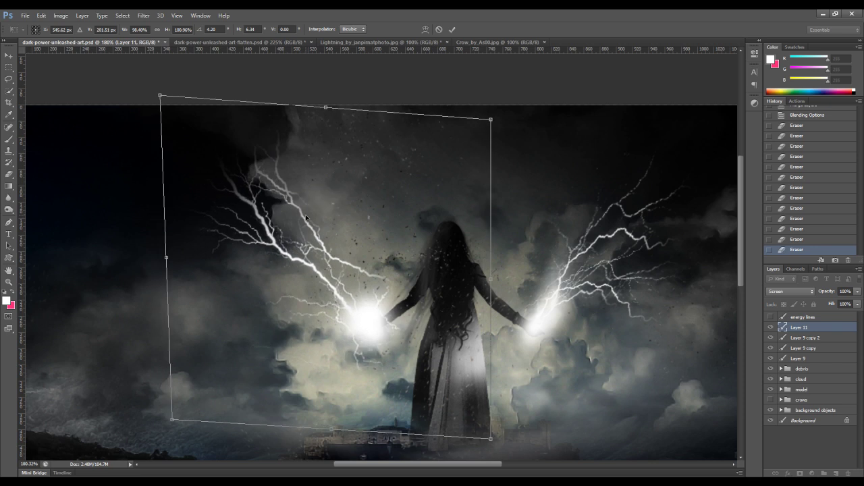
key("Return")
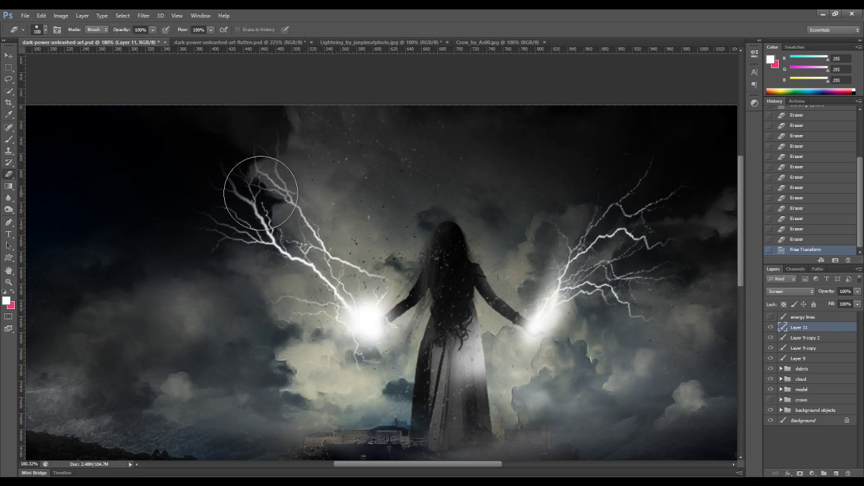
Erase the upper-left bolt branches and the bright cloud glow left of the hand from Layer 11.
left_click(260, 193)
mouse_move(299, 179)
left_mouse_down()
mouse_move(336, 203)
mouse_move(408, 204)
mouse_move(314, 200)
mouse_move(309, 150)
left_mouse_up()
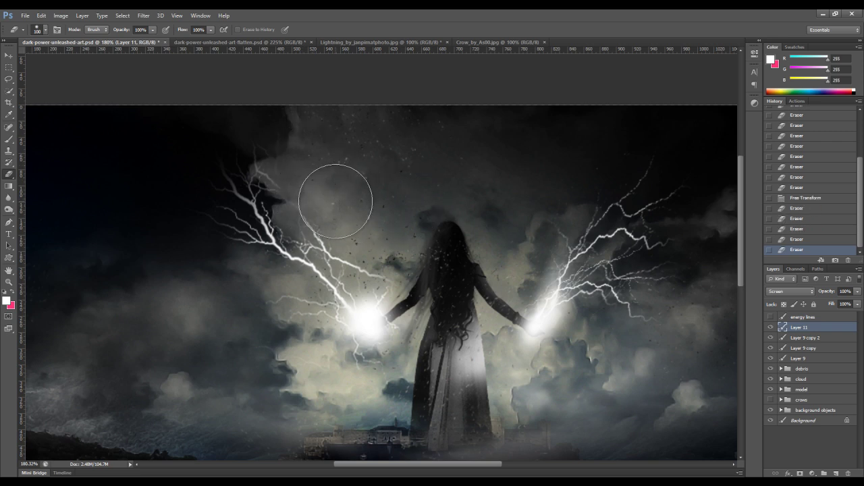
mouse_move(336, 200)
left_mouse_down()
mouse_move(334, 187)
mouse_move(366, 240)
mouse_move(298, 284)
left_mouse_up()
left_click_drag(251, 305, 270, 318)
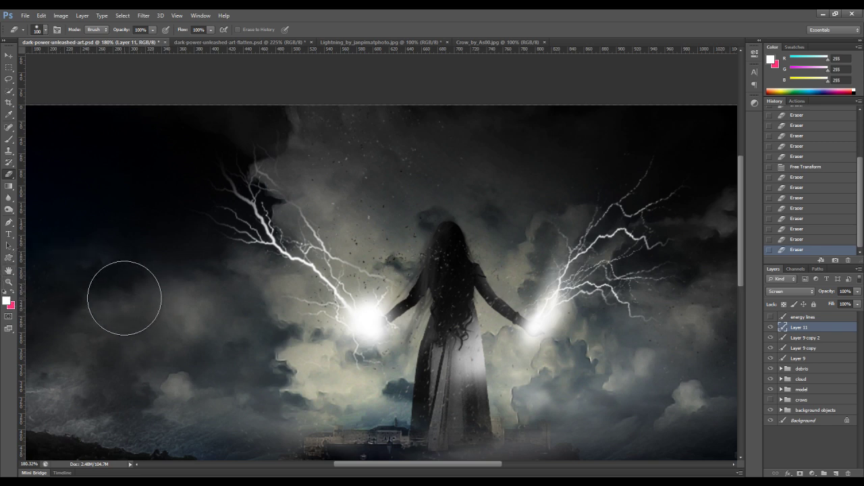
scroll(200, 291, "down", 2)
scroll(200, 291, "up", 1)
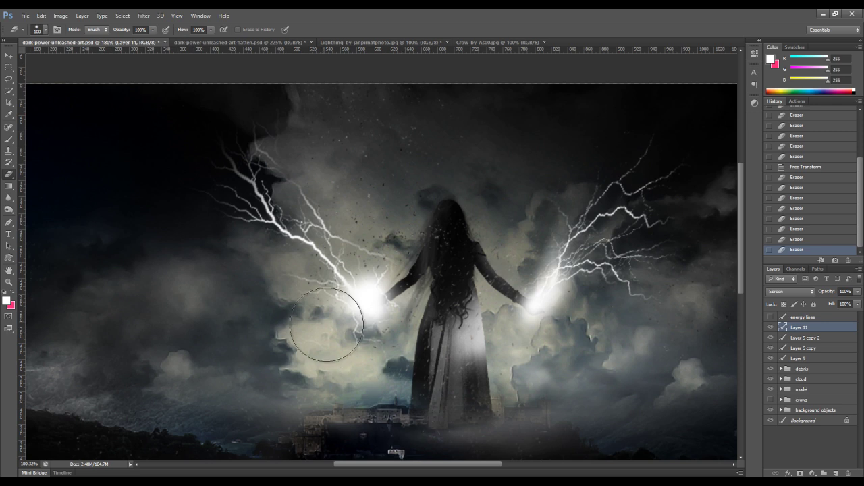
scroll(317, 290, "left", 2)
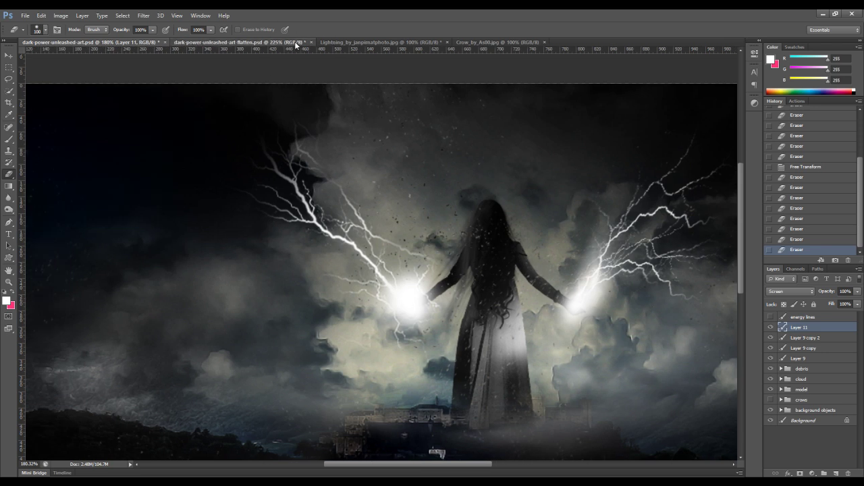
Switch to dark-power-unleashed-art-flatten.psd and scroll around the teal-toned final image.
left_click(299, 43)
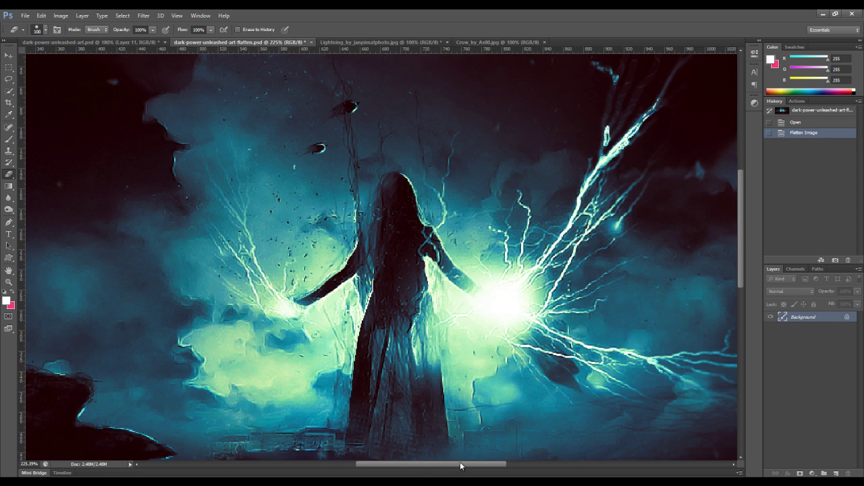
scroll(457, 428, "right", 5)
mouse_move(486, 466)
left_mouse_down()
mouse_move(418, 466)
mouse_move(435, 467)
left_mouse_up()
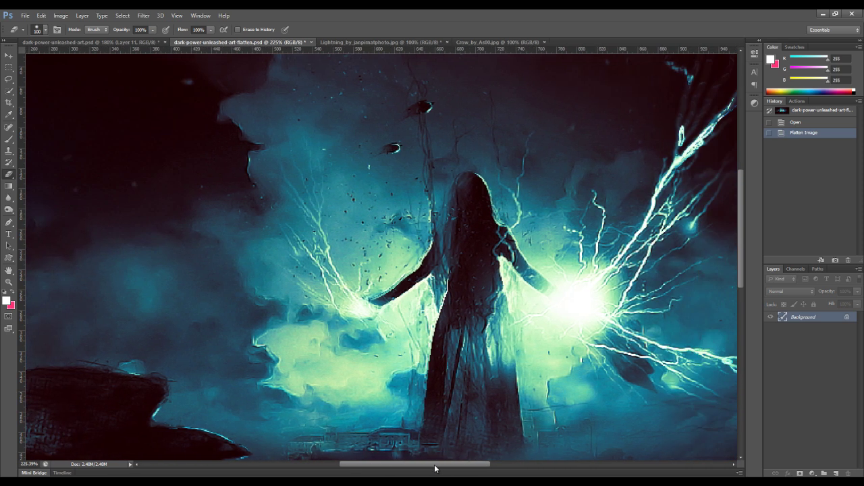
scroll(391, 331, "up", 1)
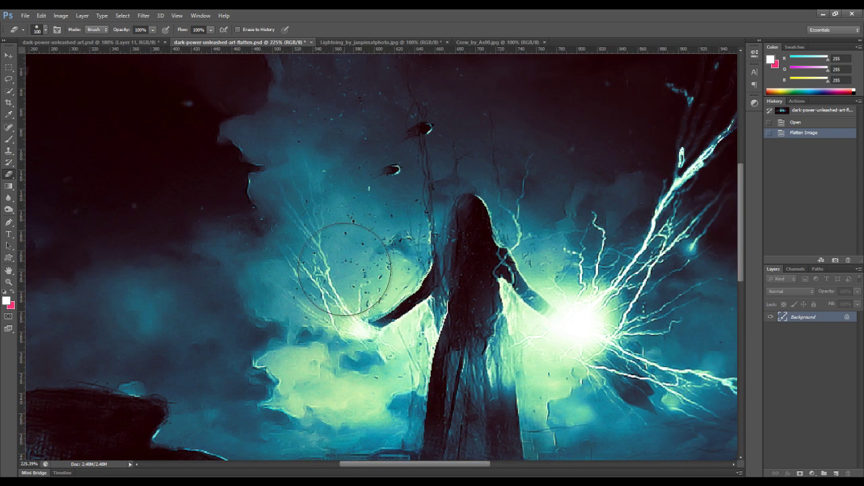
scroll(350, 262, "up", 3)
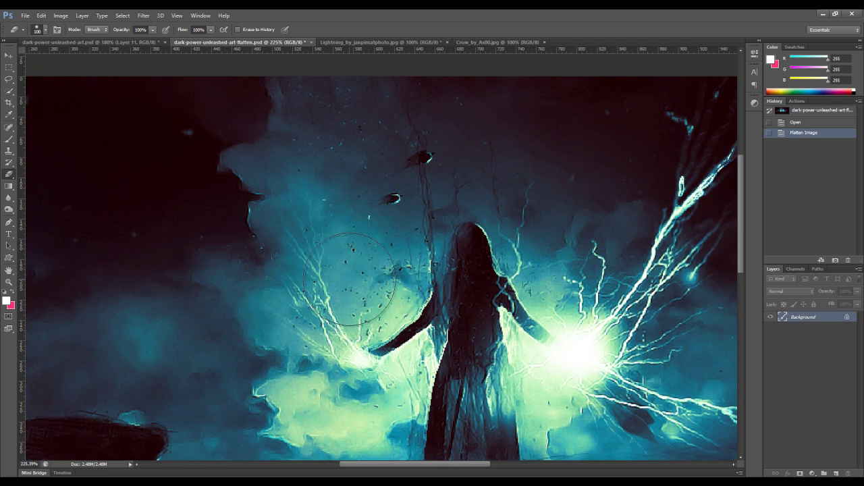
scroll(328, 307, "down", 1)
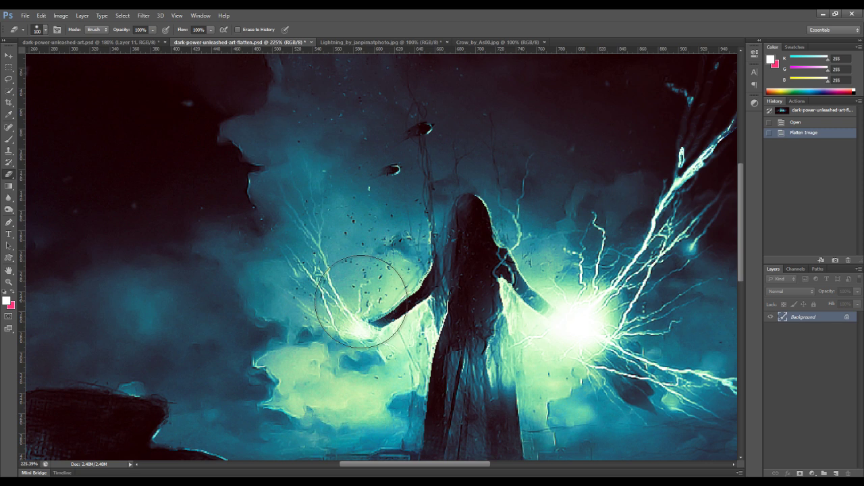
scroll(352, 295, "up", 1)
scroll(352, 295, "down", 1)
scroll(415, 351, "right", 1)
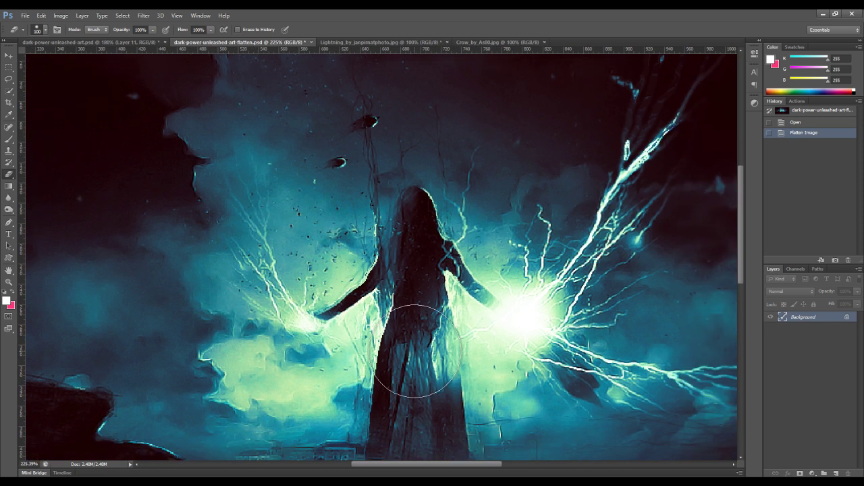